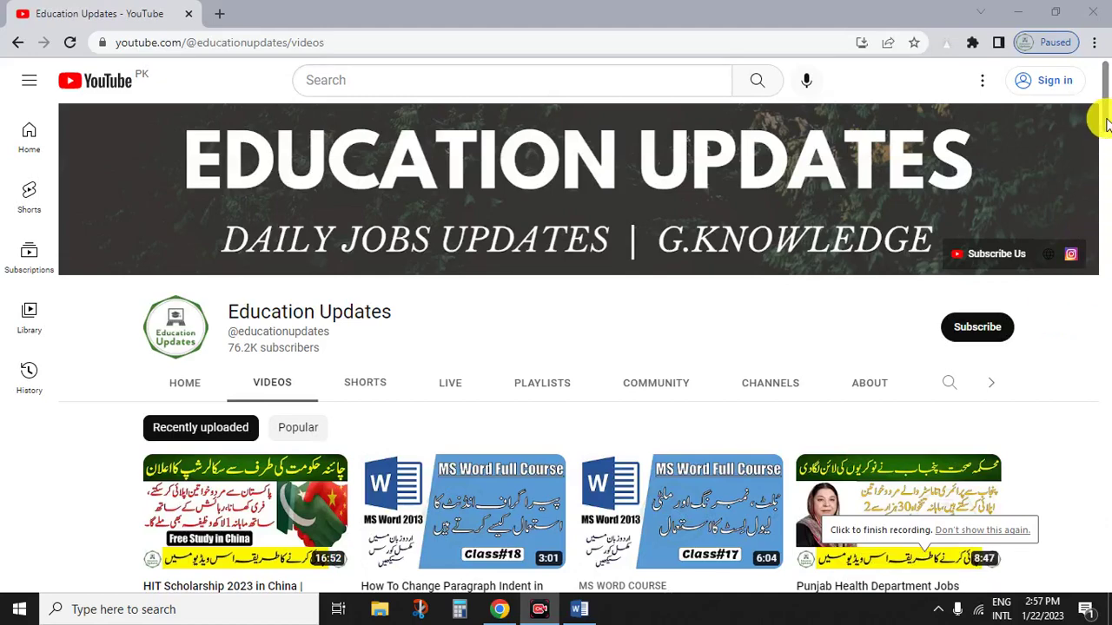
Scroll the Education Updates channel's videos, then switch to the Word document on changing text direction
left_click_drag(1101, 126, 1107, 148)
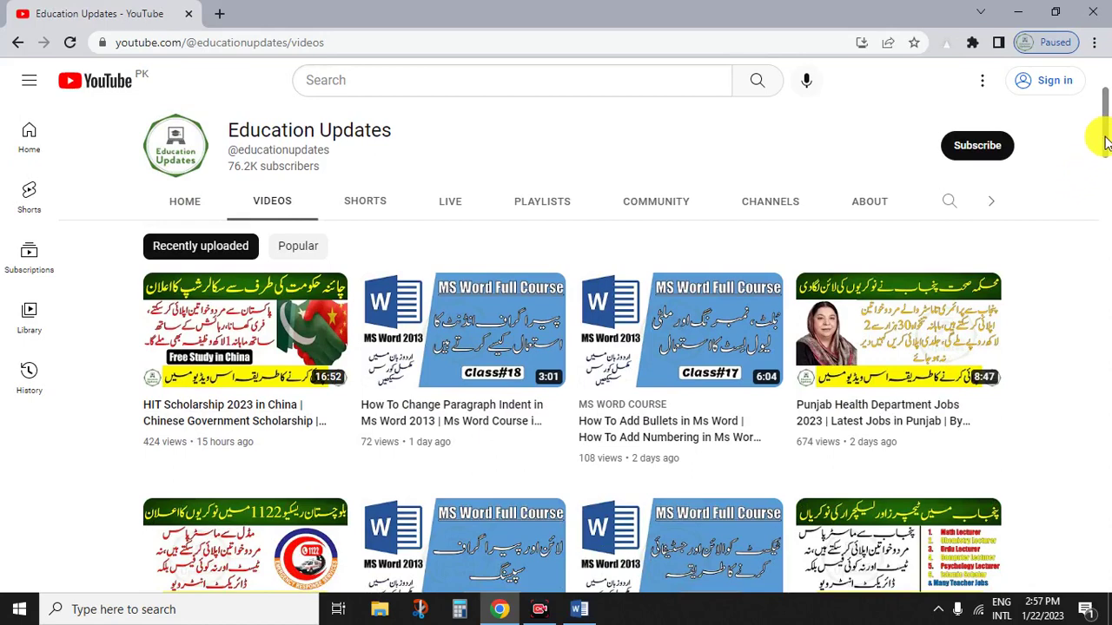
mouse_move(1105, 143)
left_mouse_down()
mouse_move(1107, 193)
mouse_move(1101, 113)
left_mouse_up()
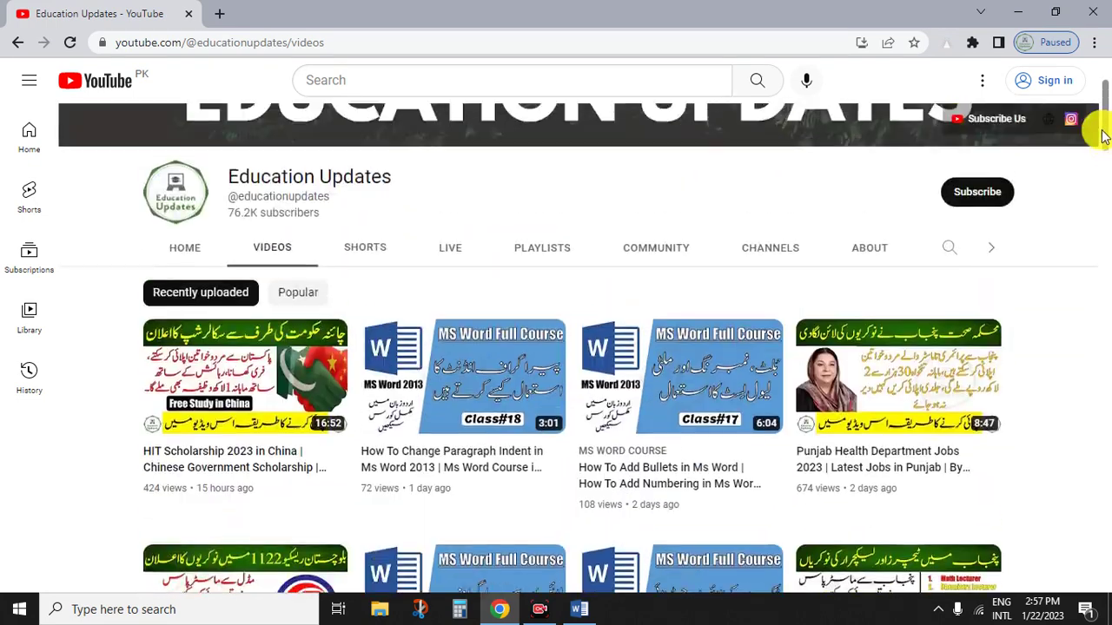
left_click(579, 608)
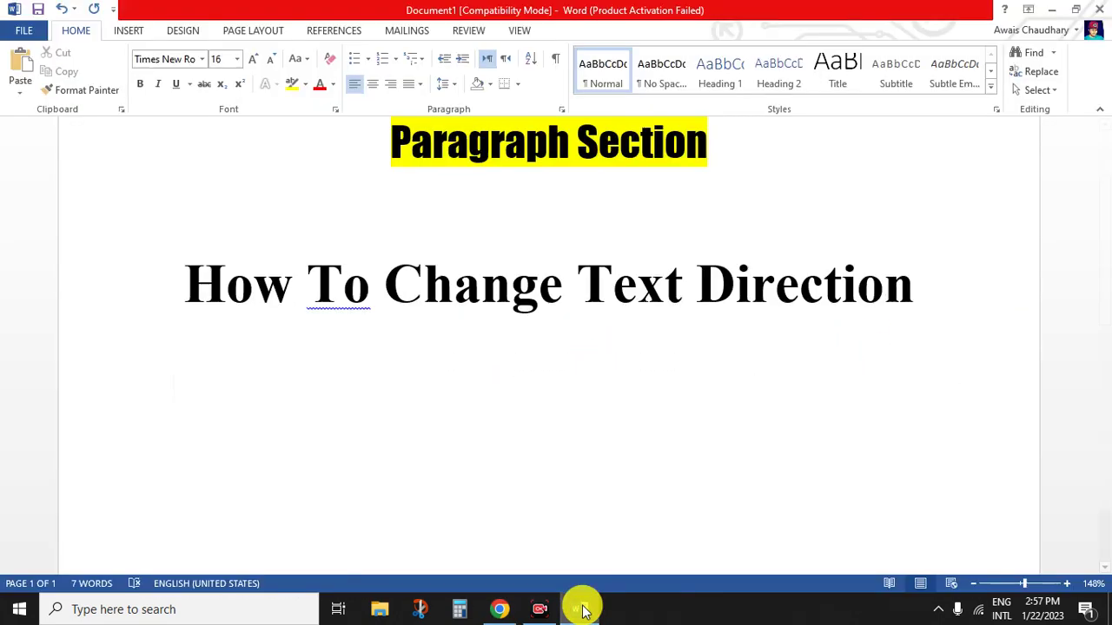
scroll(491, 364, "up", 1)
scroll(490, 365, "up", 1)
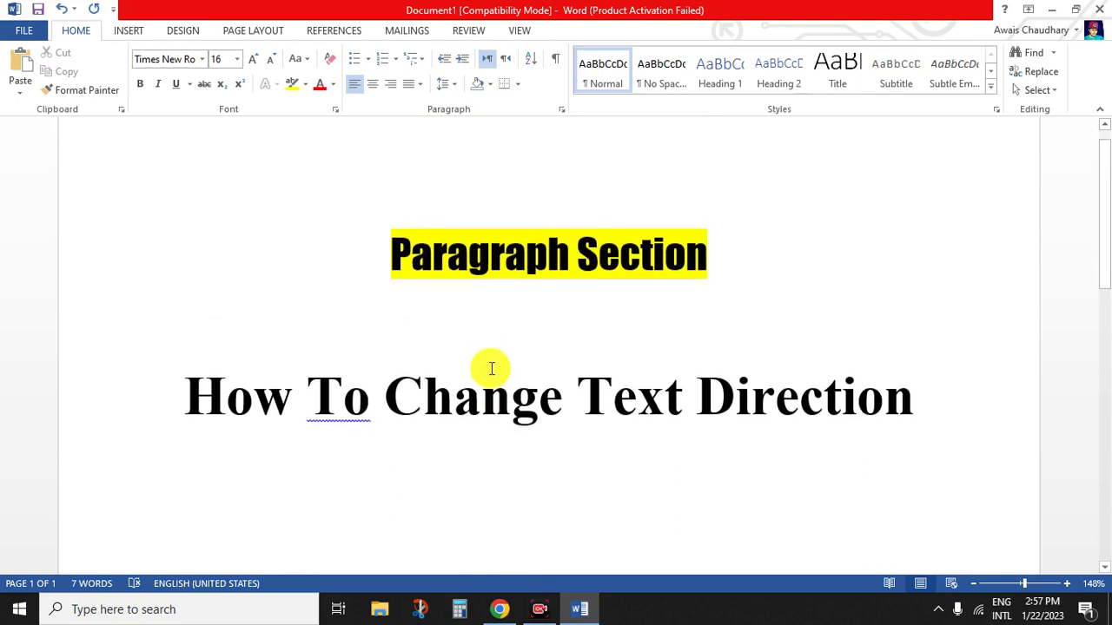
scroll(490, 371, "down", 1)
left_click_drag(186, 335, 639, 418)
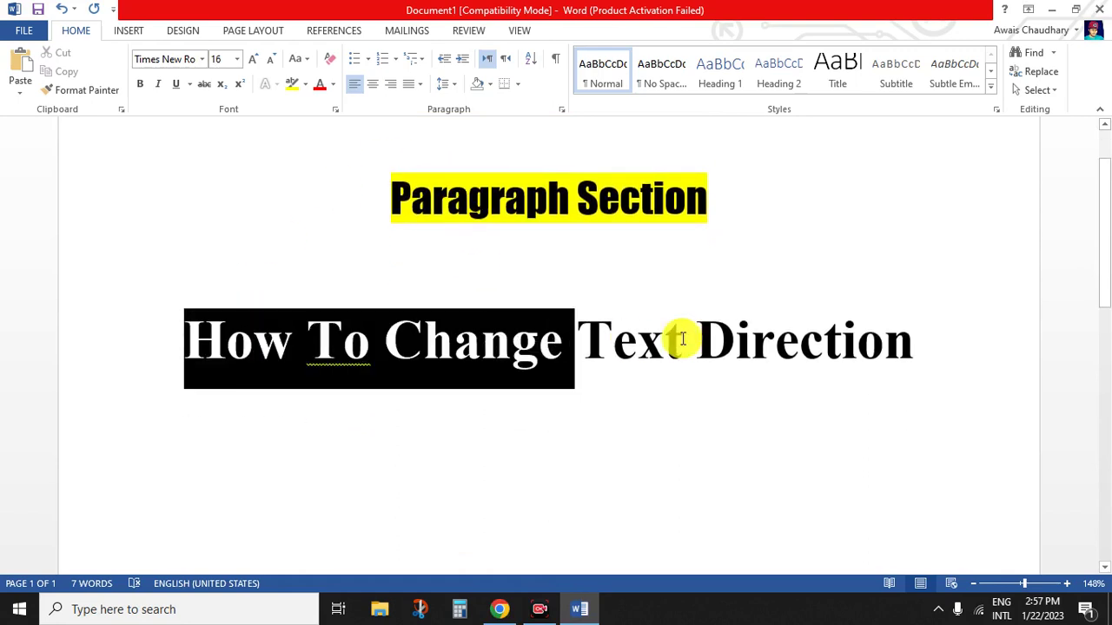
left_click(530, 354)
left_click(602, 454)
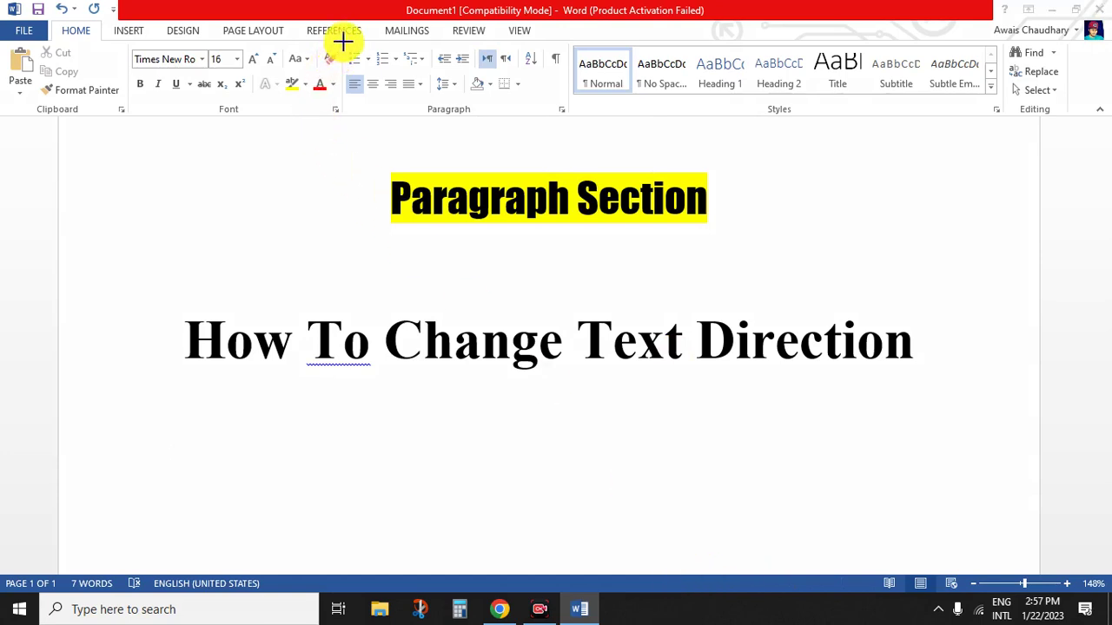
left_click_drag(340, 39, 571, 113)
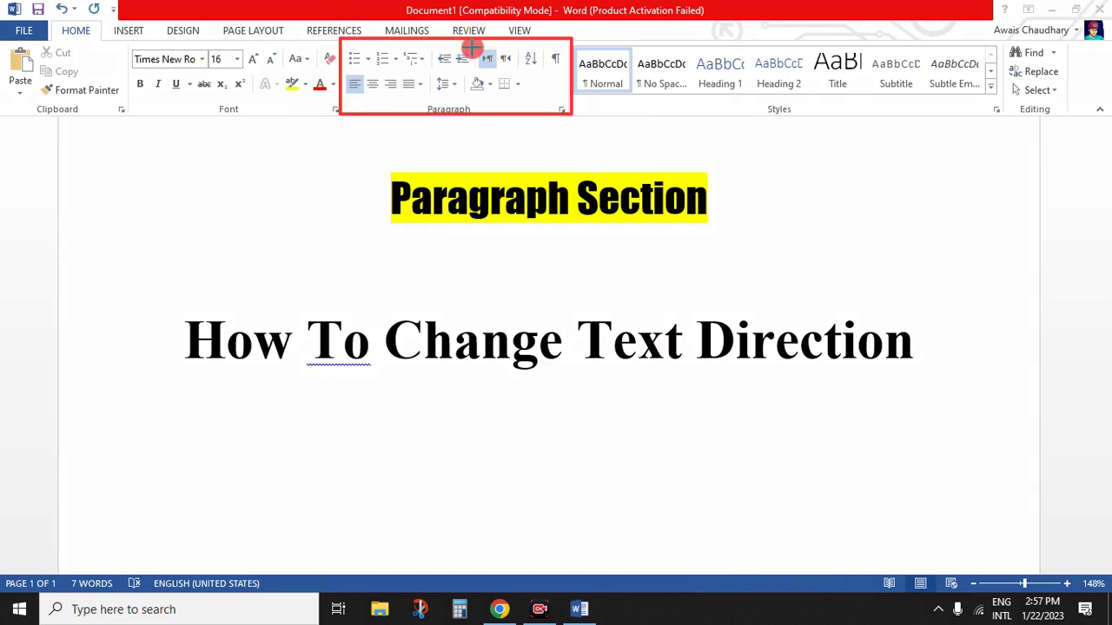
left_click_drag(472, 48, 518, 76)
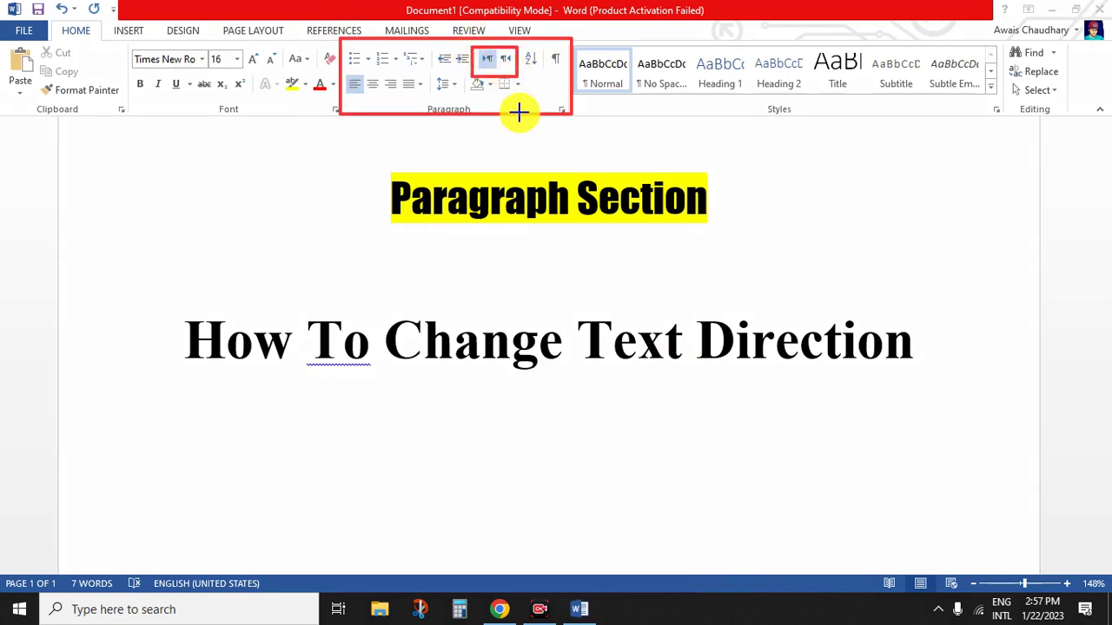
key("Escape")
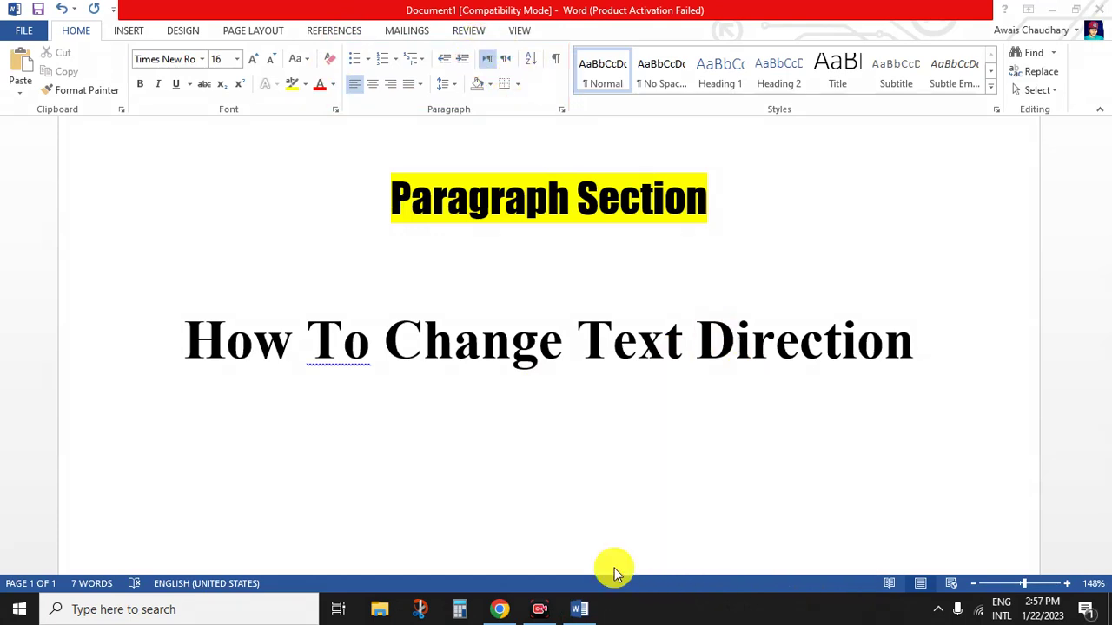
left_click(269, 600)
type("m")
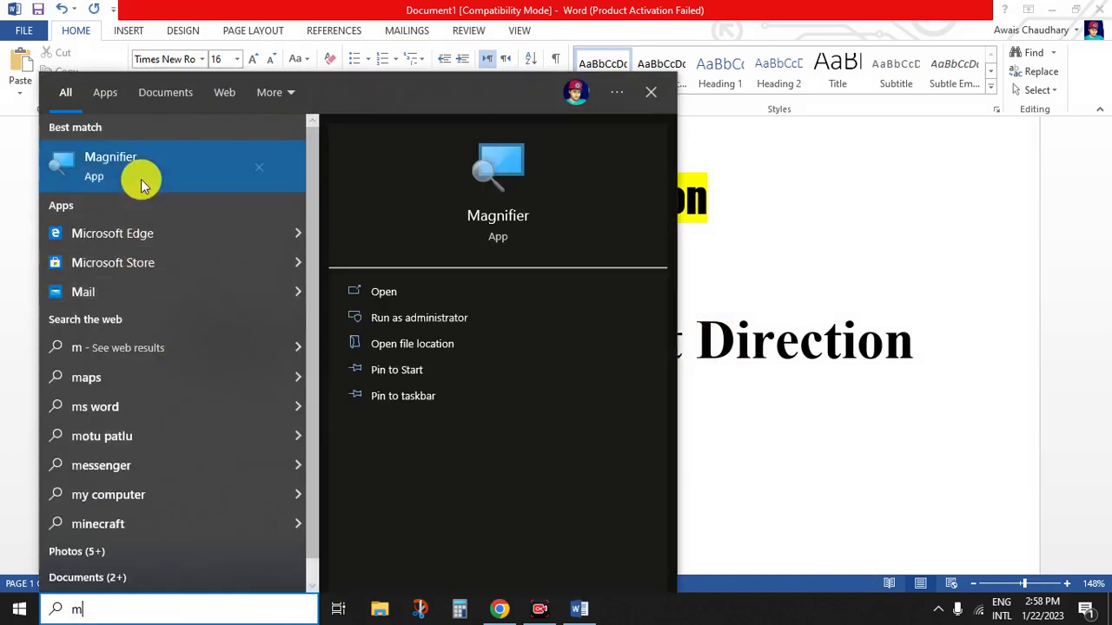
left_click(141, 179)
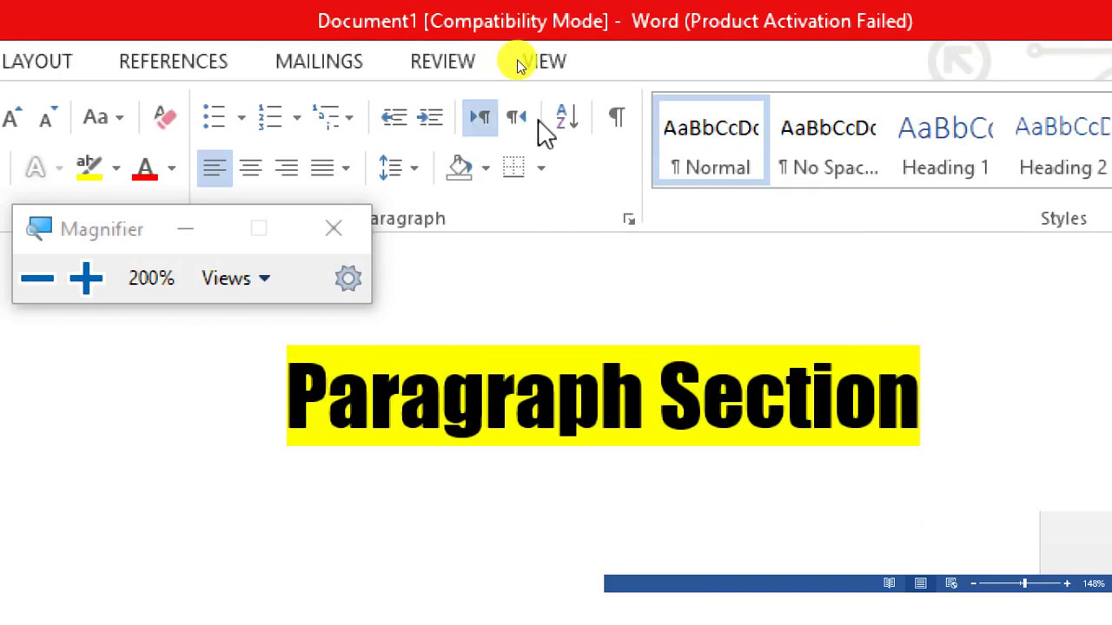
left_click(333, 229)
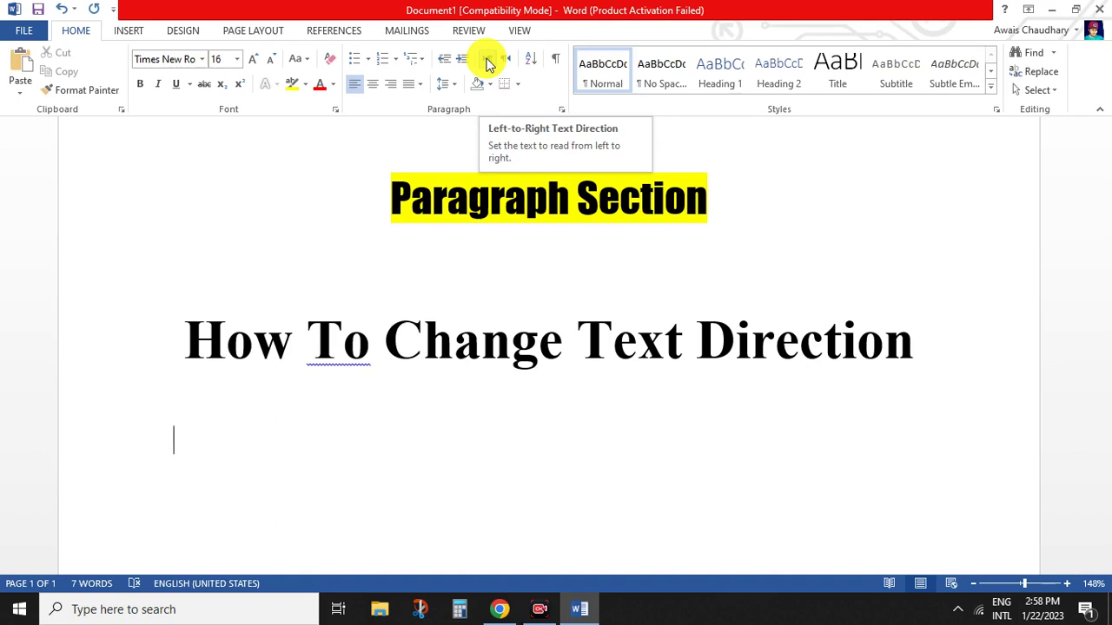
Type a left-to-right paragraph of sample English words under the heading and start a new line
left_click(488, 60)
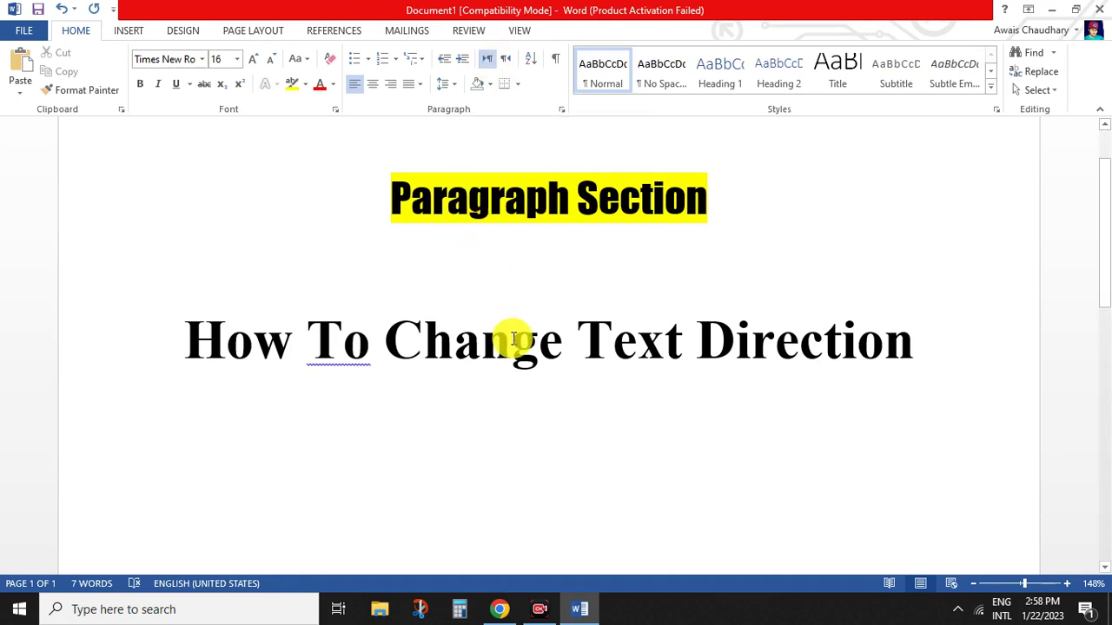
type("hsa")
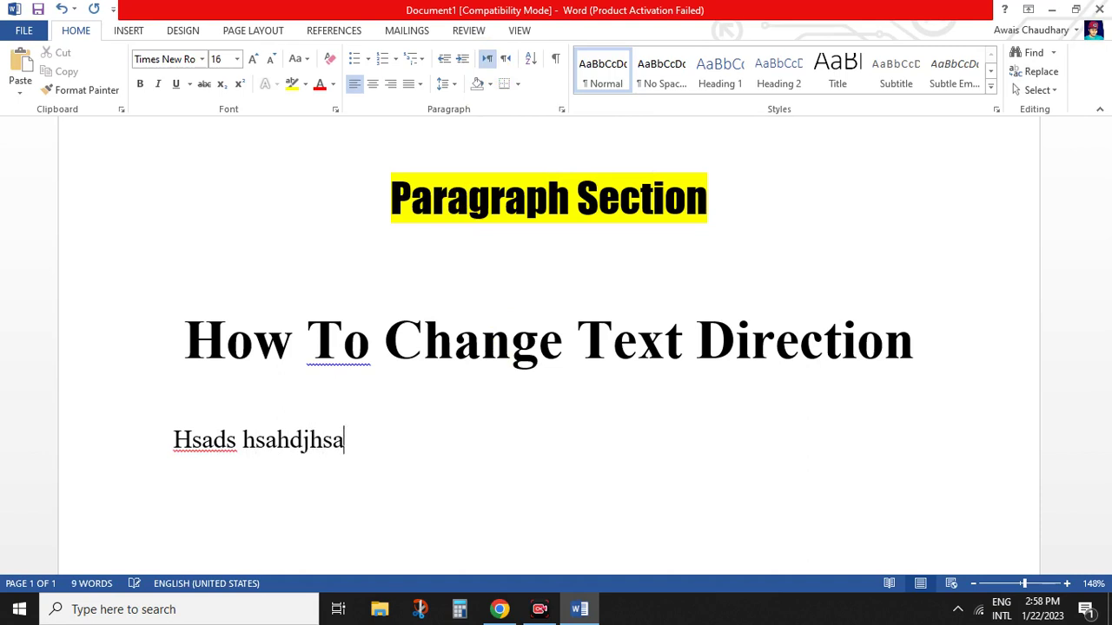
type("ds hsahdjhsa jnjkadj bdaskjd ")
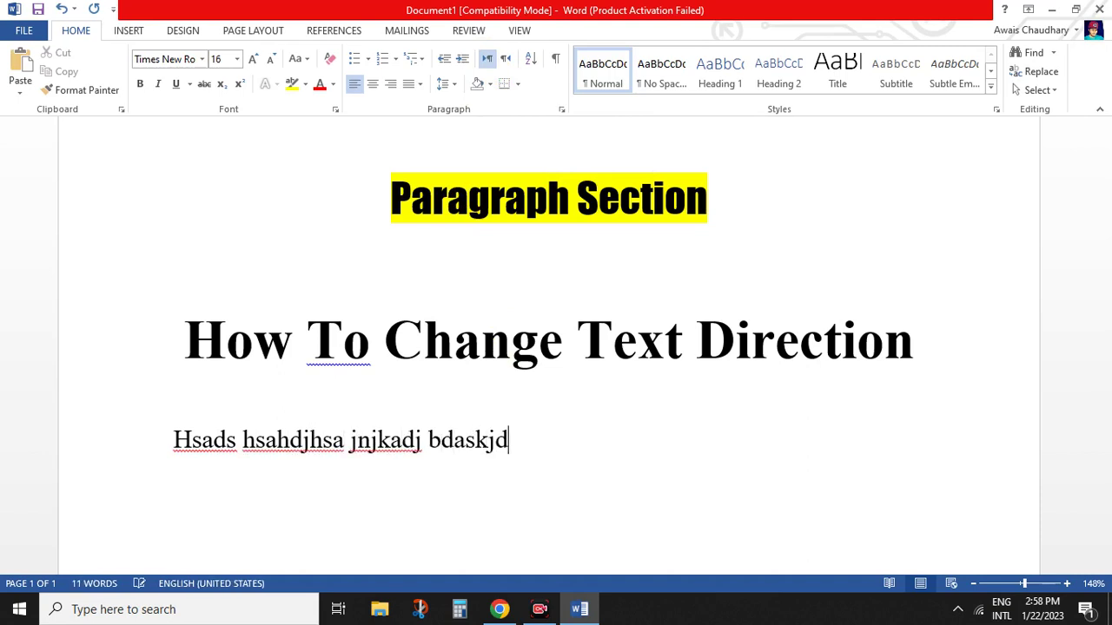
type("jkdsankjdja bdsadjjas ")
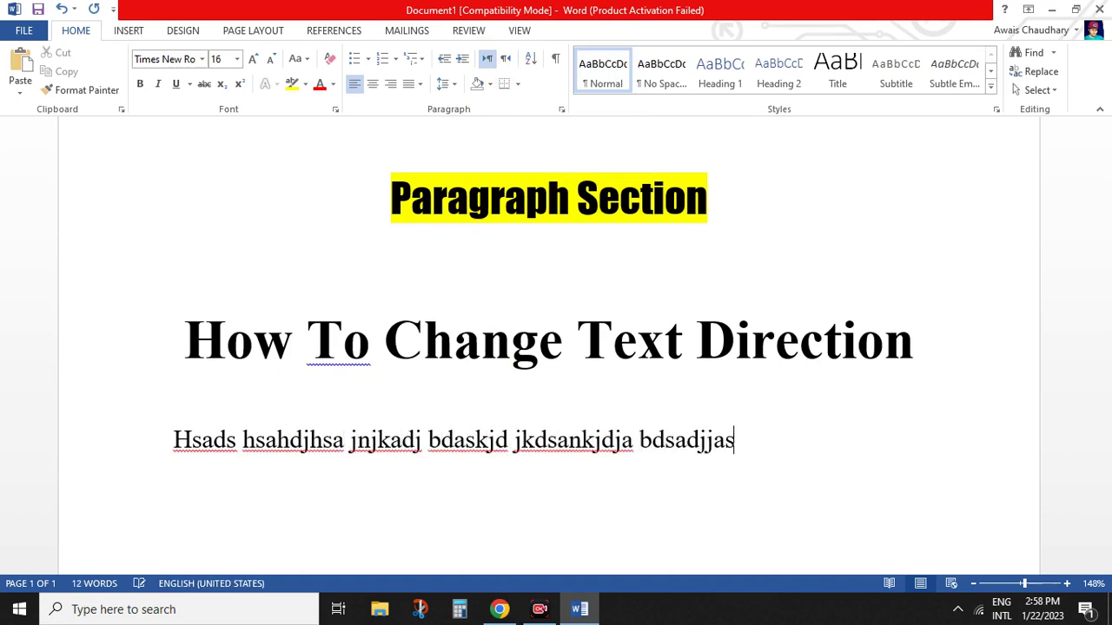
type("basdbjsa")
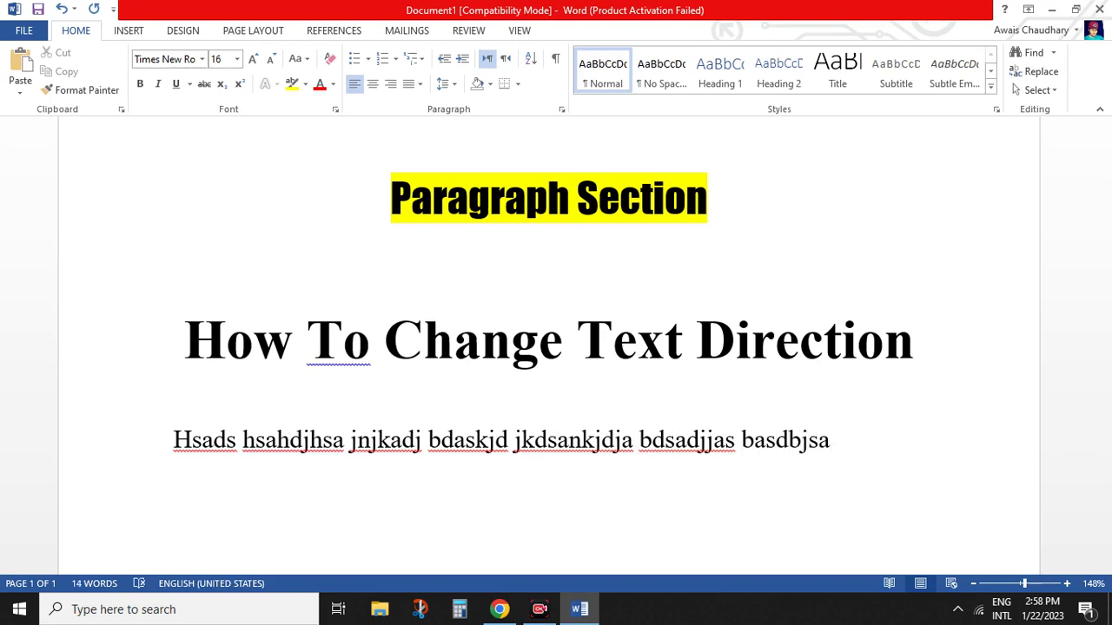
type(" abdsbas bashbdhsa nbasnbdjbsa")
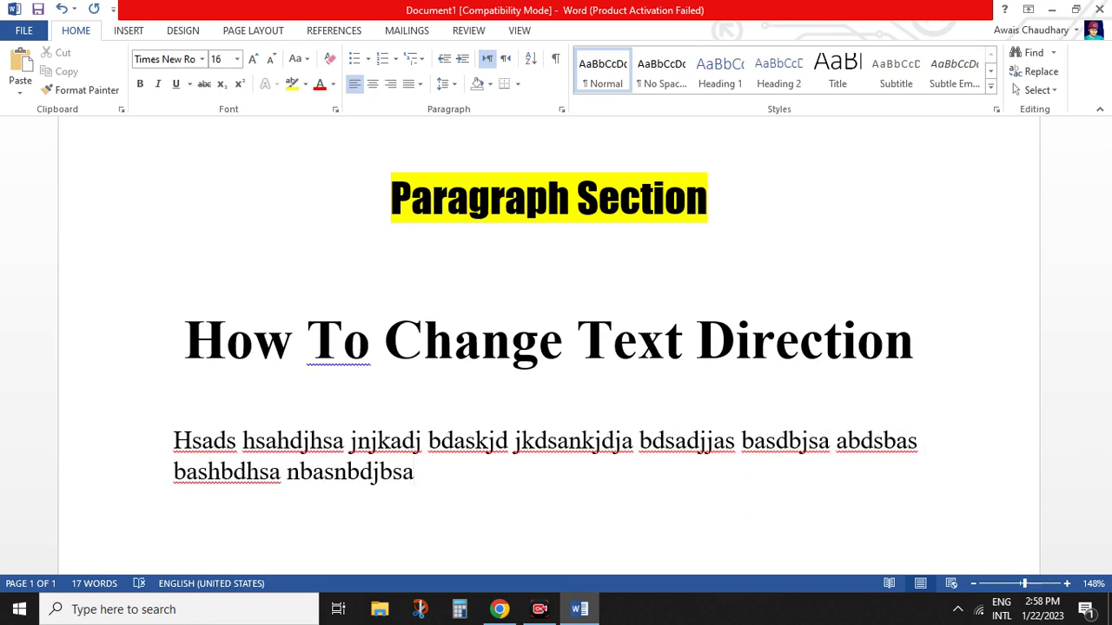
key("Return")
scroll(514, 340, "down", 2)
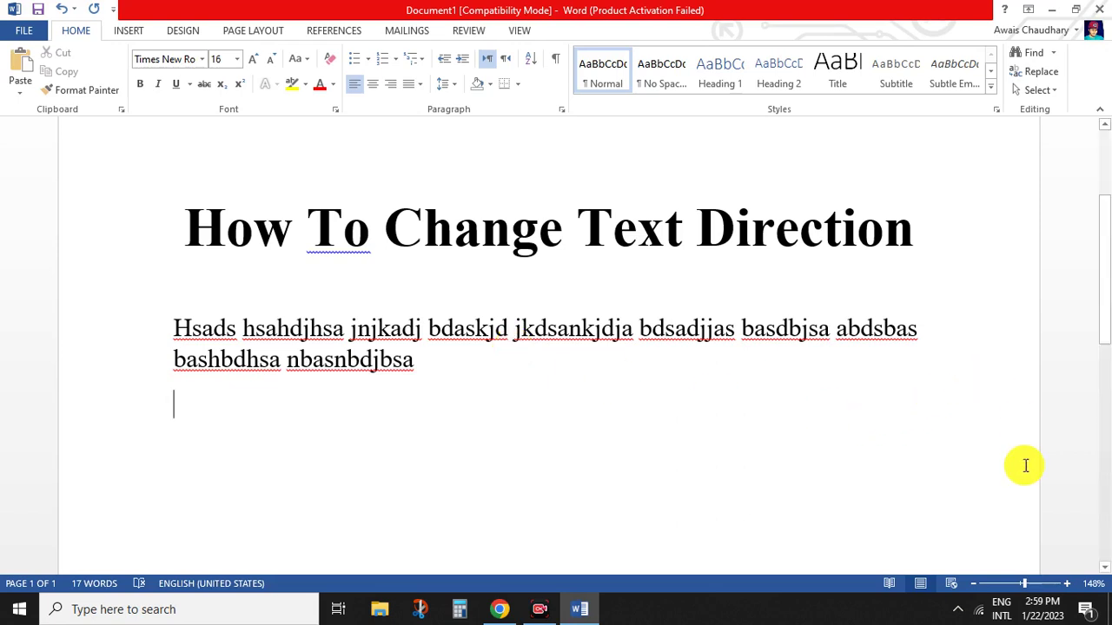
left_click(999, 606)
Switch the keyboard to Urdu, type 'ہم مسلمان ہیں۔' and set that line right-to-left
left_click(990, 453)
type("ہم م")
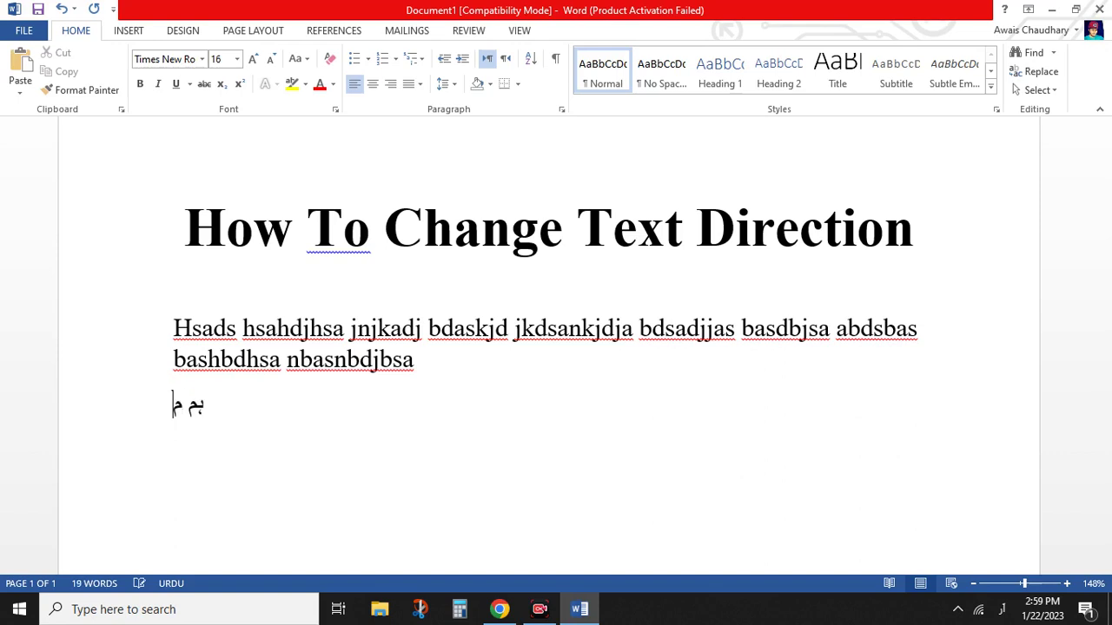
type("سلمان ہیں")
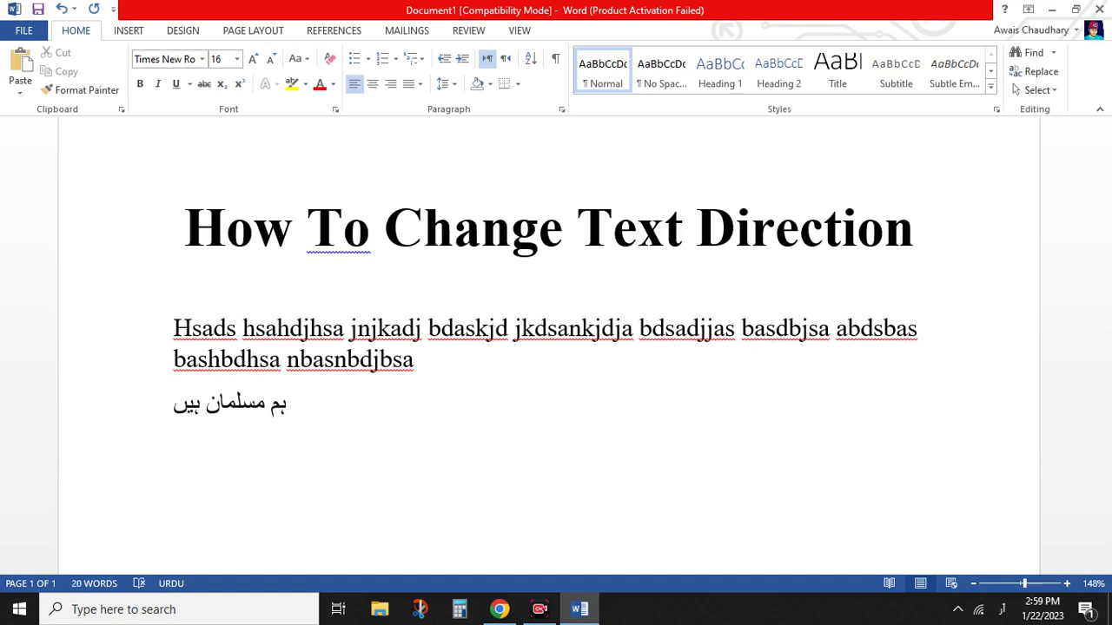
type("۔")
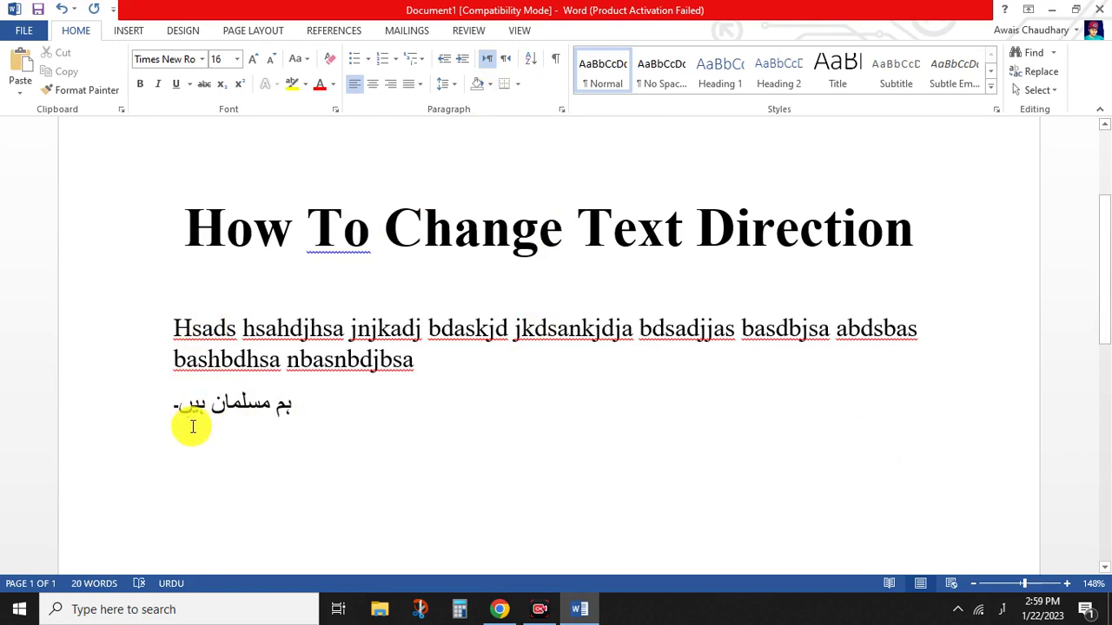
left_click(507, 61)
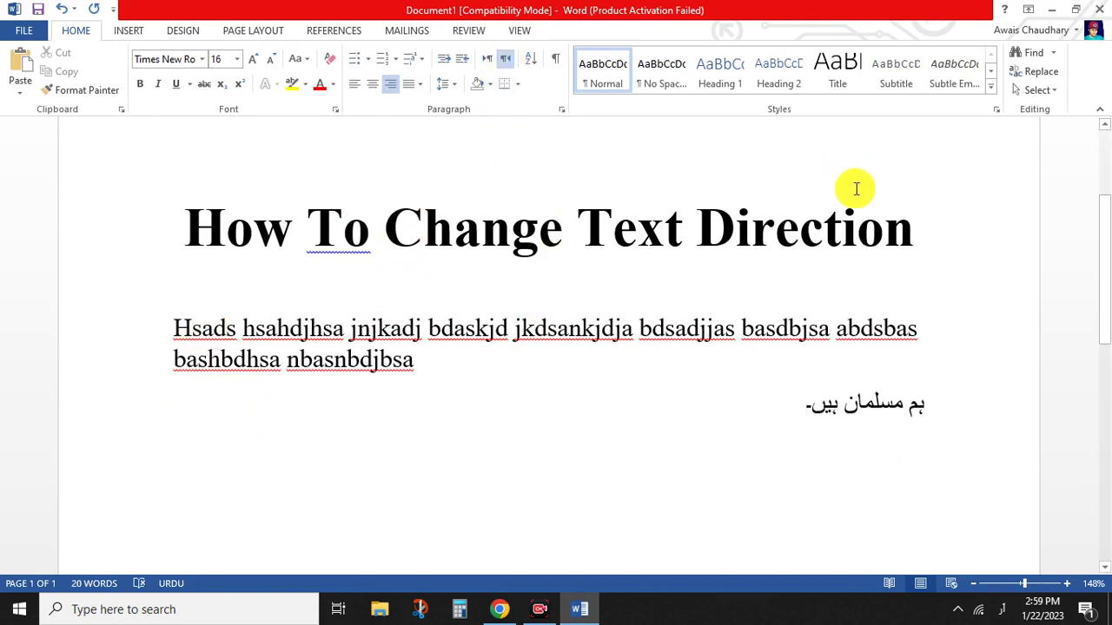
Continue the Urdu line with '۔ ہمارا مذہب اسلام ہے'
type("۔")
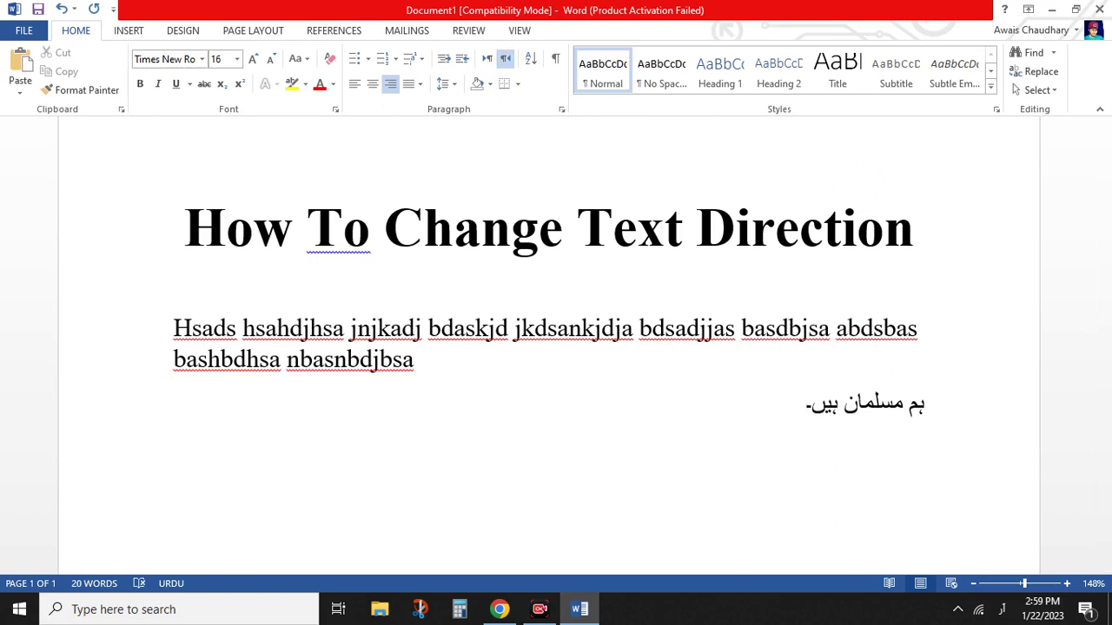
type(" ہمارا م")
type("ذہ")
type("ب اسلا")
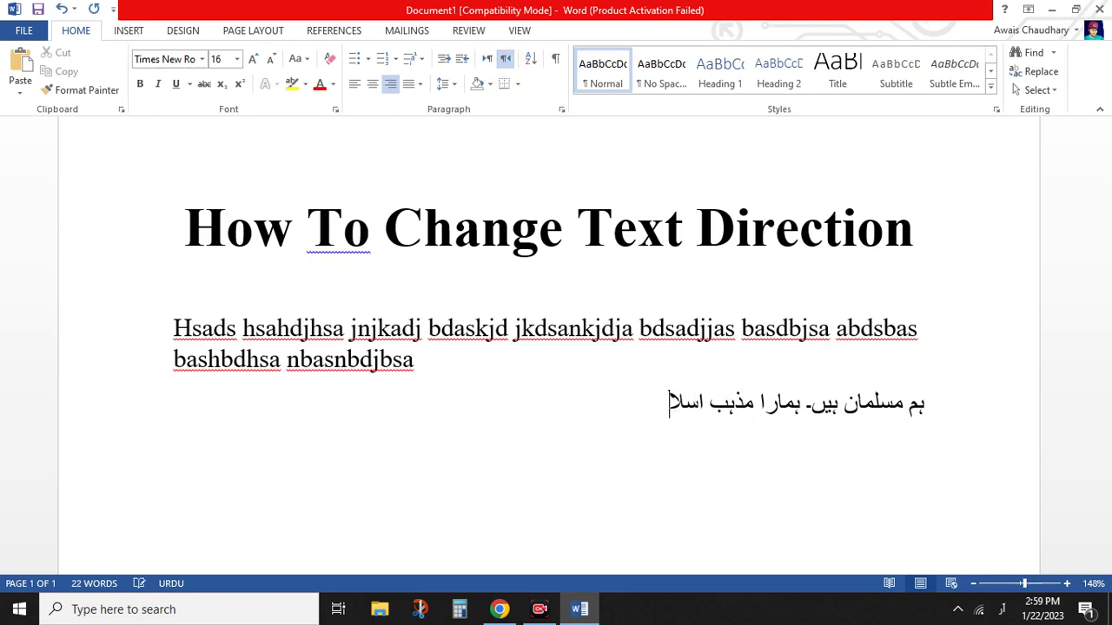
type("م ہے۔")
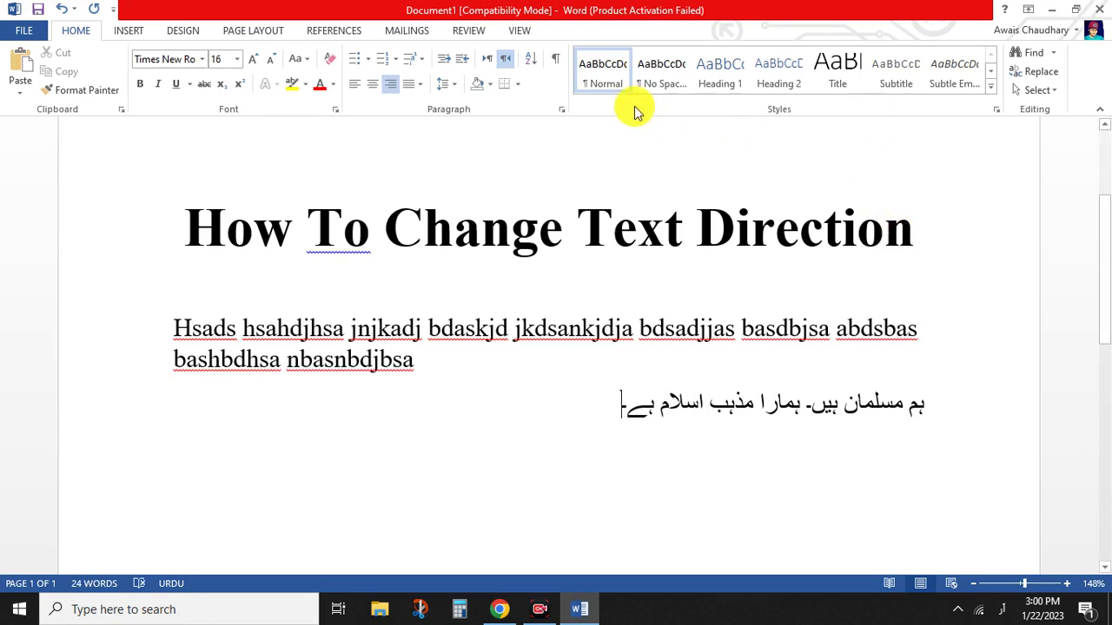
Set the Urdu line to left-to-right at the left margin and select the whole line
left_click(487, 58)
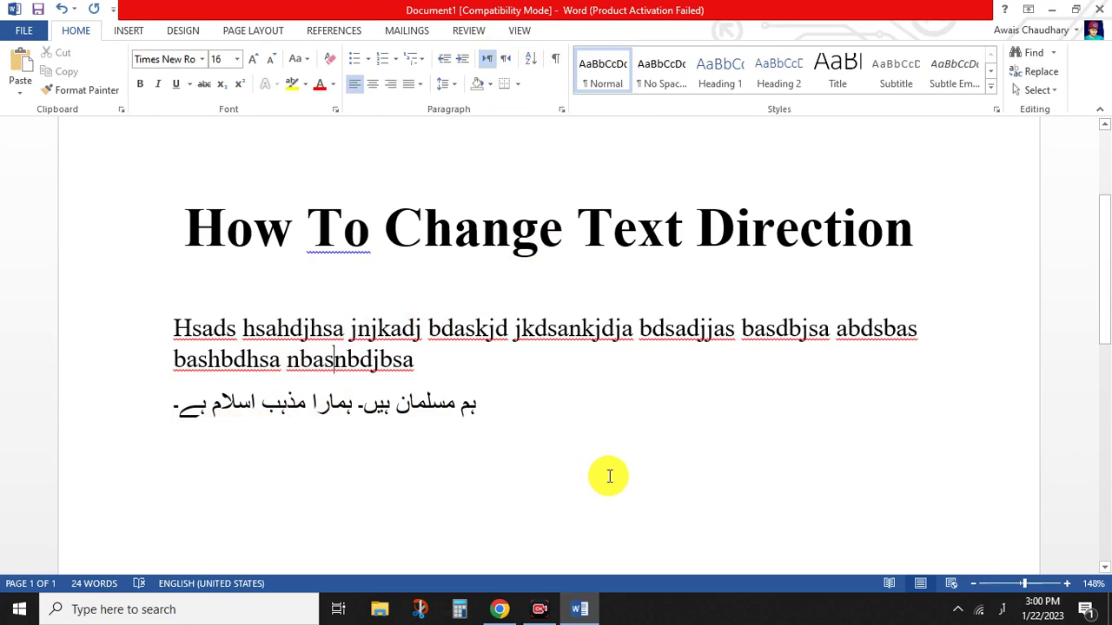
left_click_drag(174, 429, 486, 408)
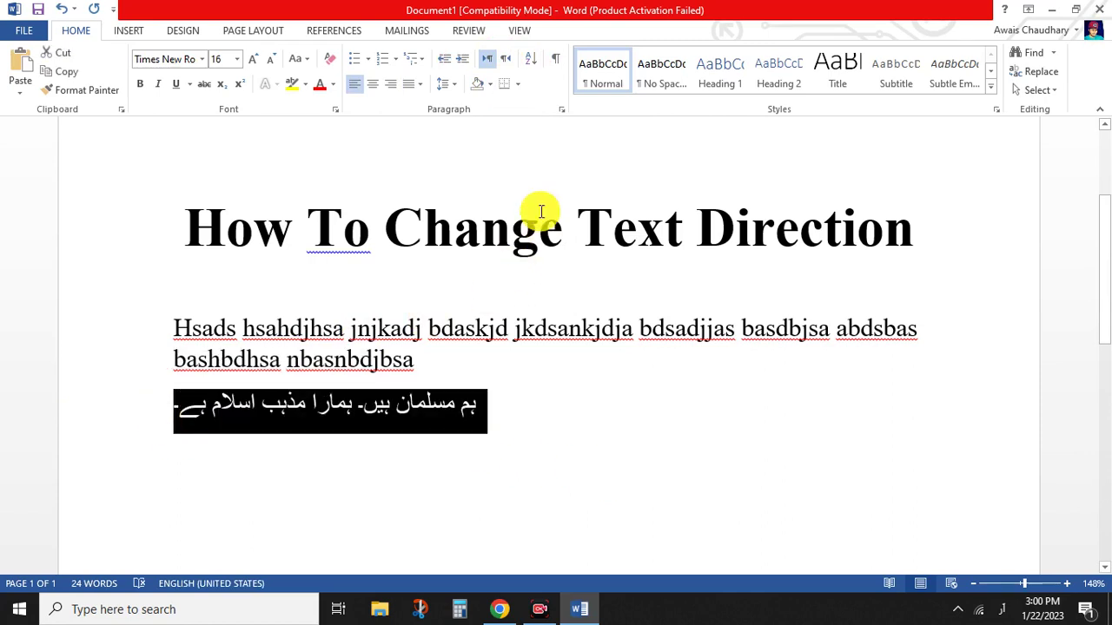
Set the Urdu line right-to-left, switch the keyboard to ENG INTL, and search Windows for 'm'
left_click(505, 58)
left_click(663, 432)
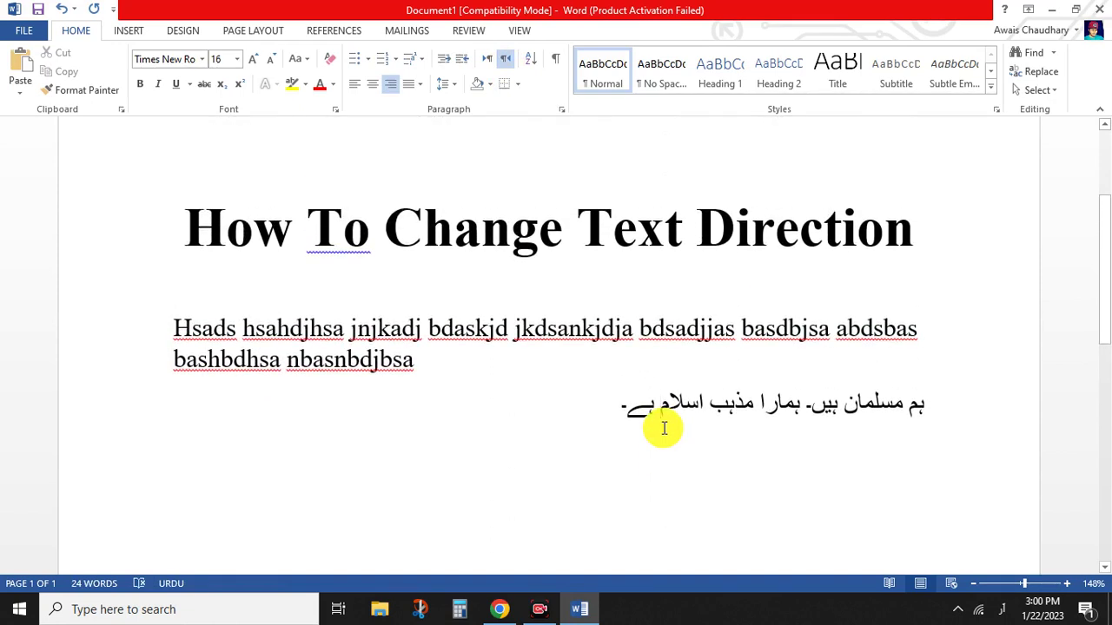
left_click(979, 609)
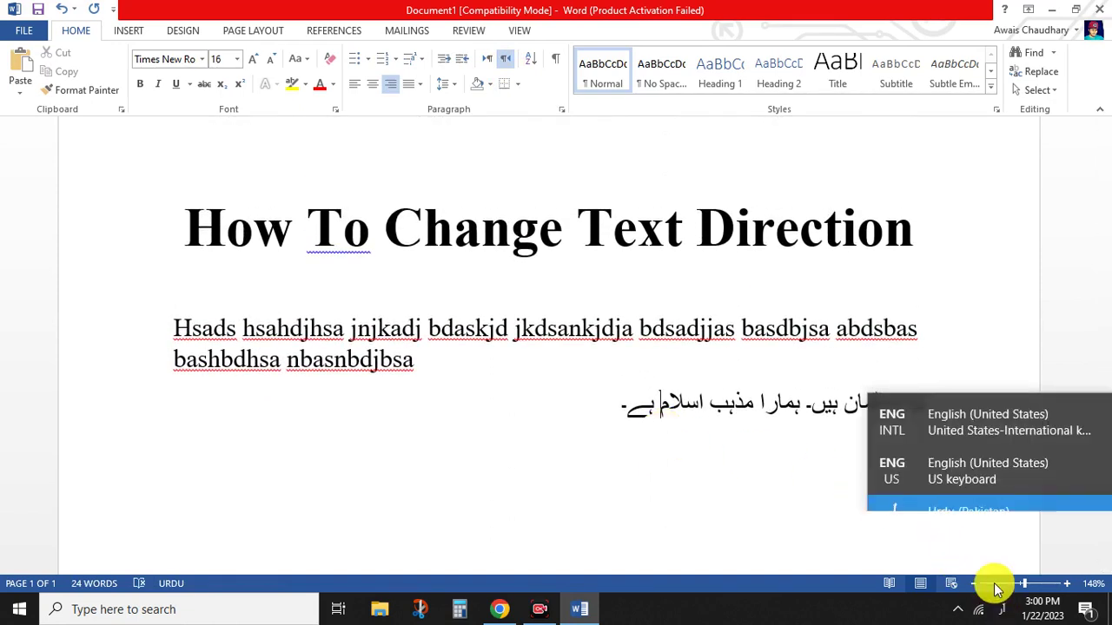
left_click(959, 429)
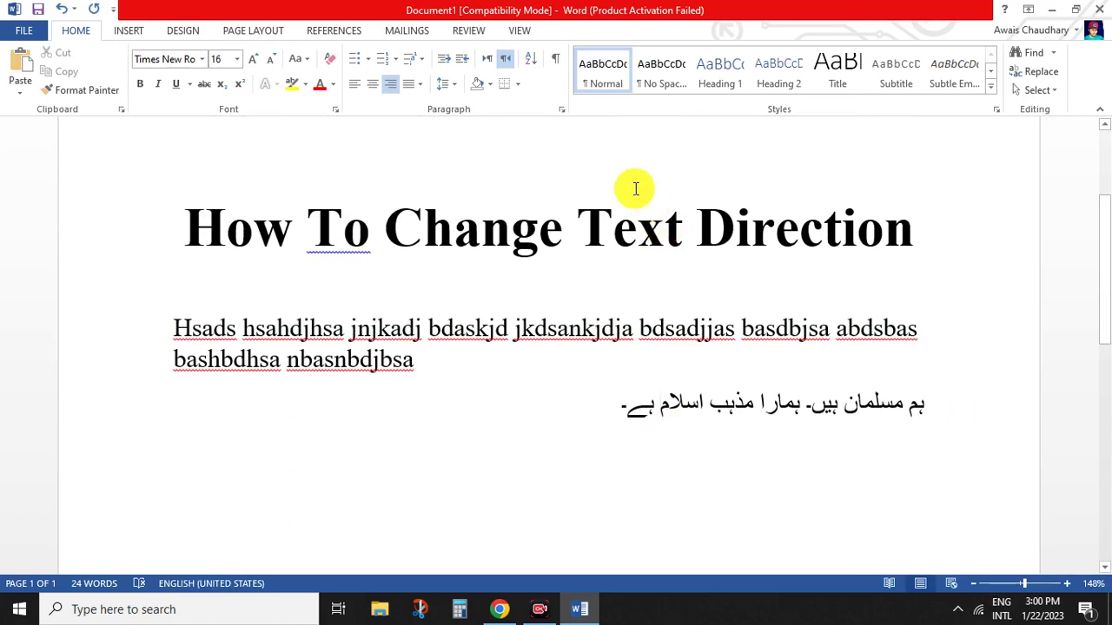
left_click(265, 609)
type("m")
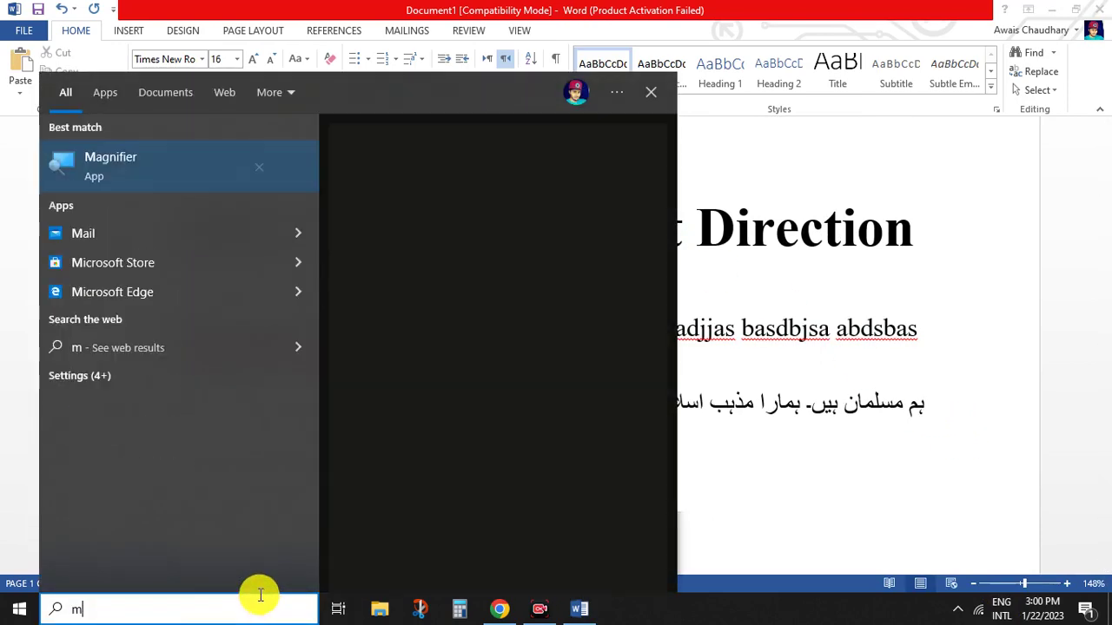
left_click(133, 178)
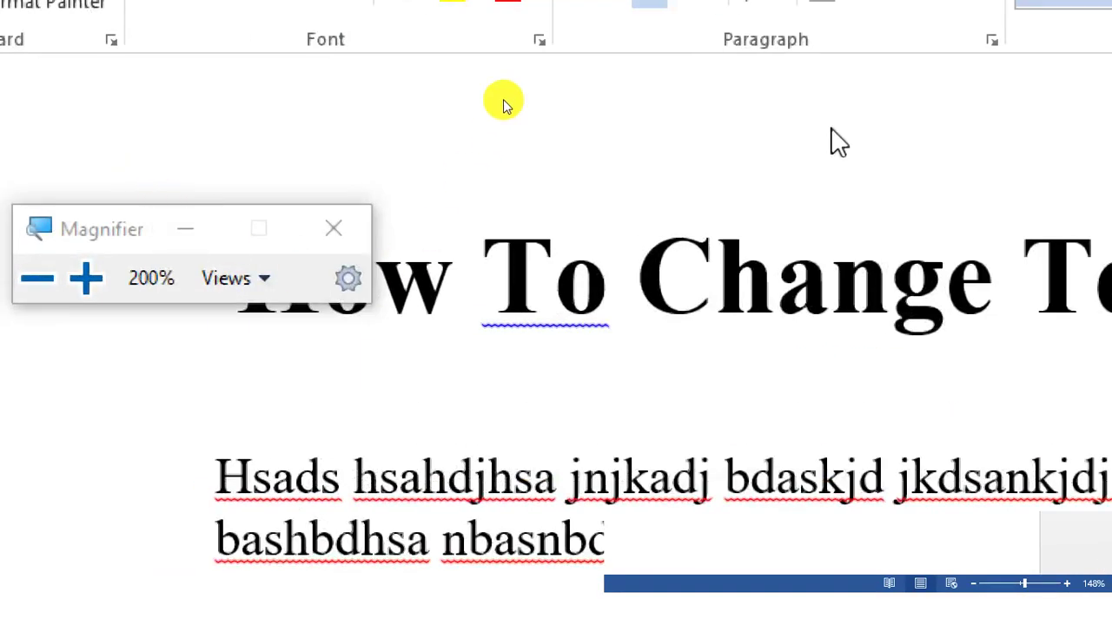
left_click(794, 178)
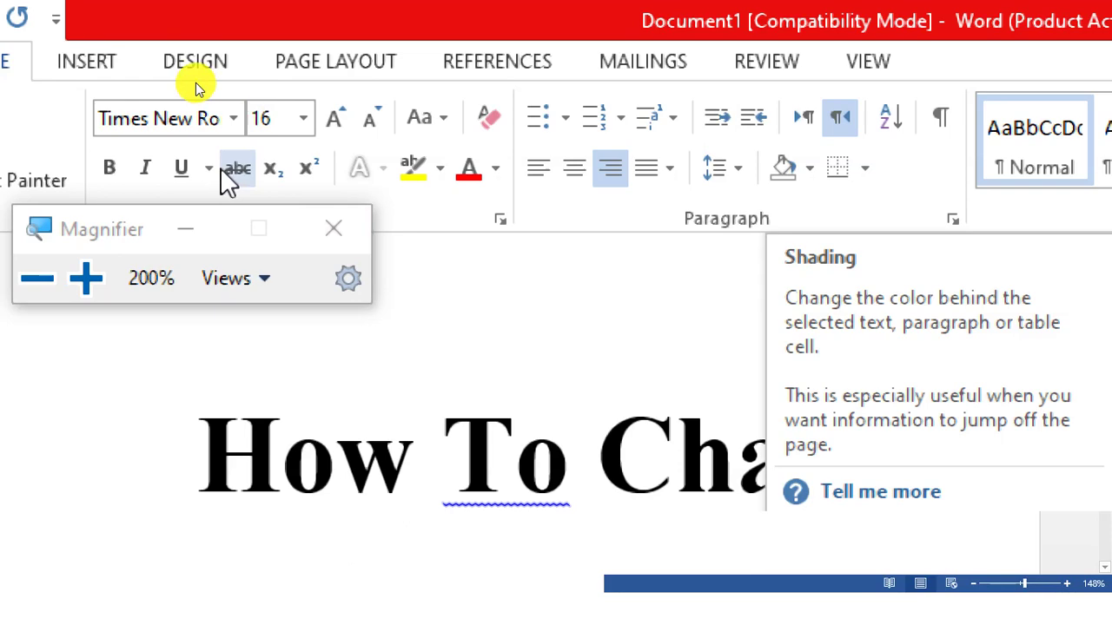
left_click(355, 241)
scroll(435, 243, "up", 3)
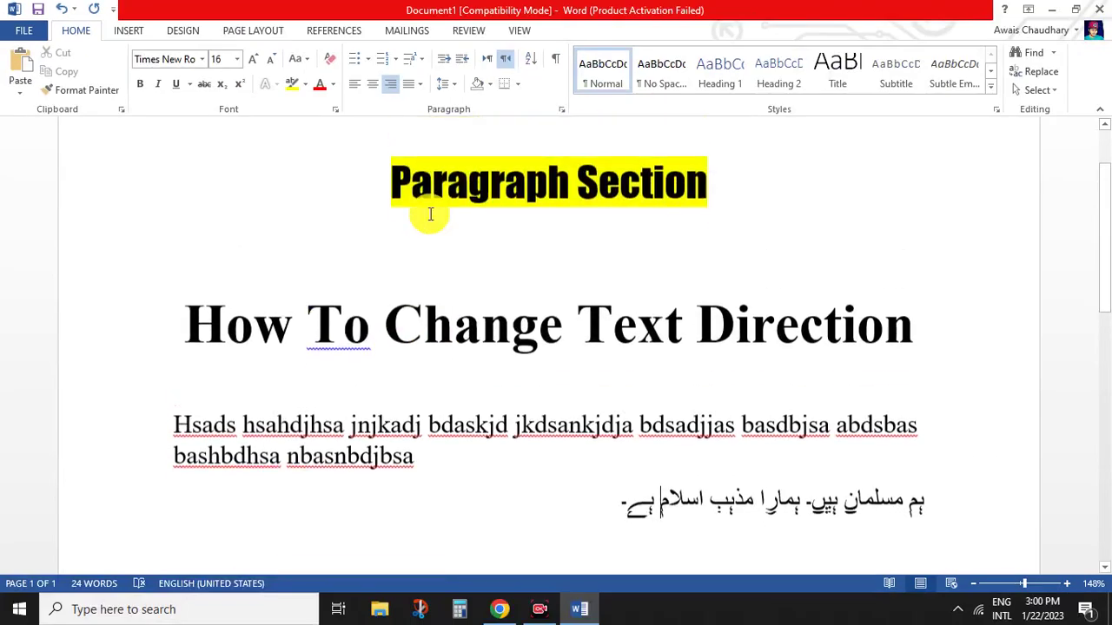
scroll(248, 391, "down", 1)
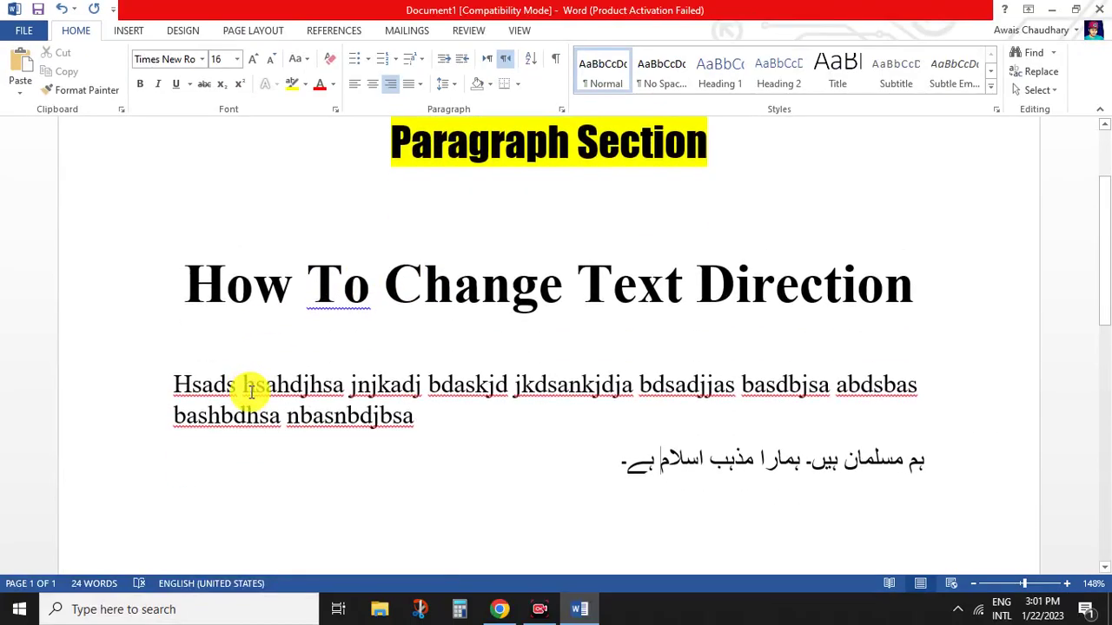
left_click(199, 283)
left_click_drag(211, 283, 886, 297)
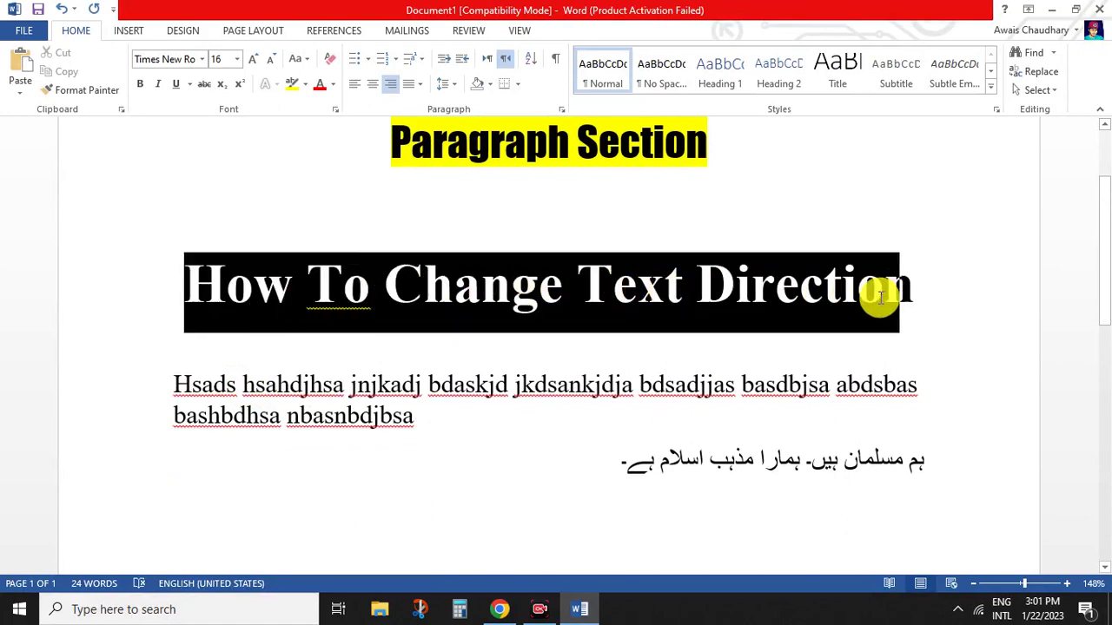
left_click_drag(886, 297, 898, 302)
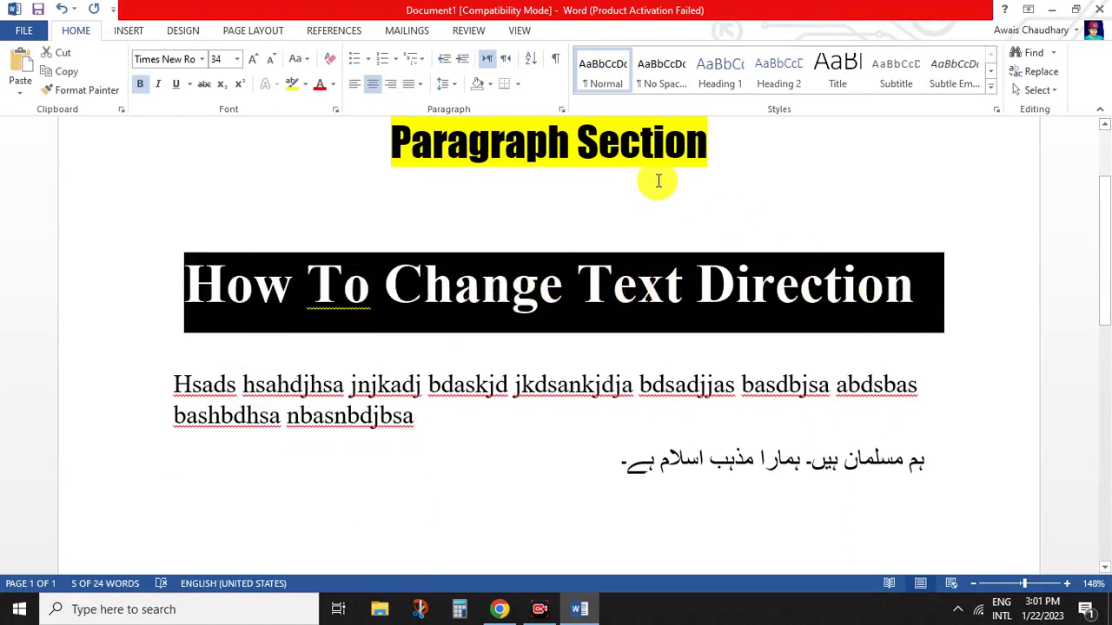
left_click(492, 91)
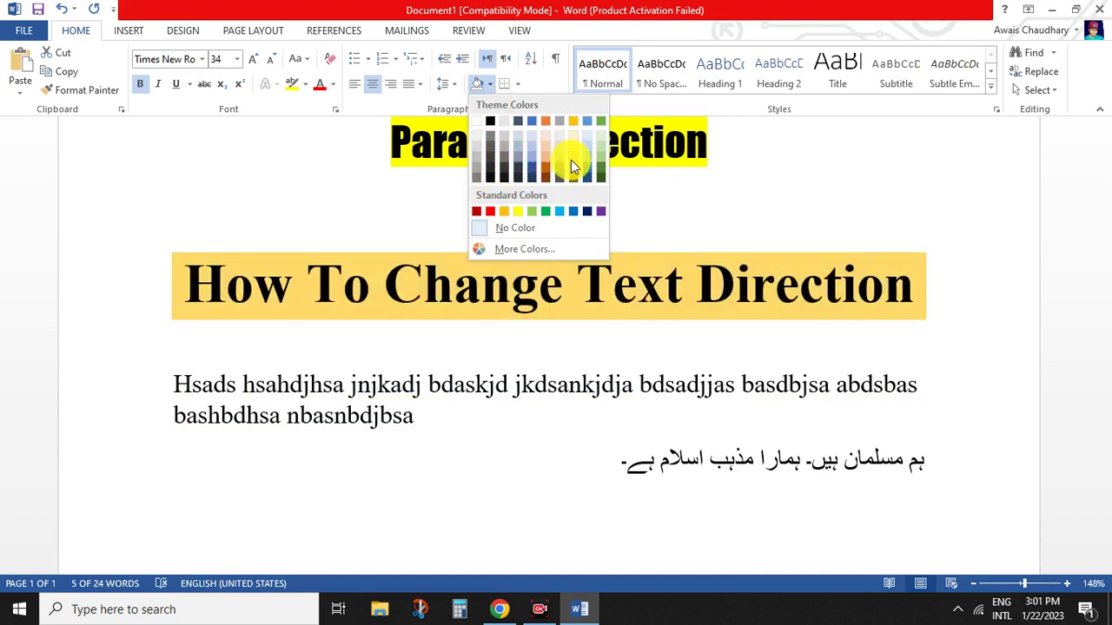
left_click(508, 216)
left_click(578, 313)
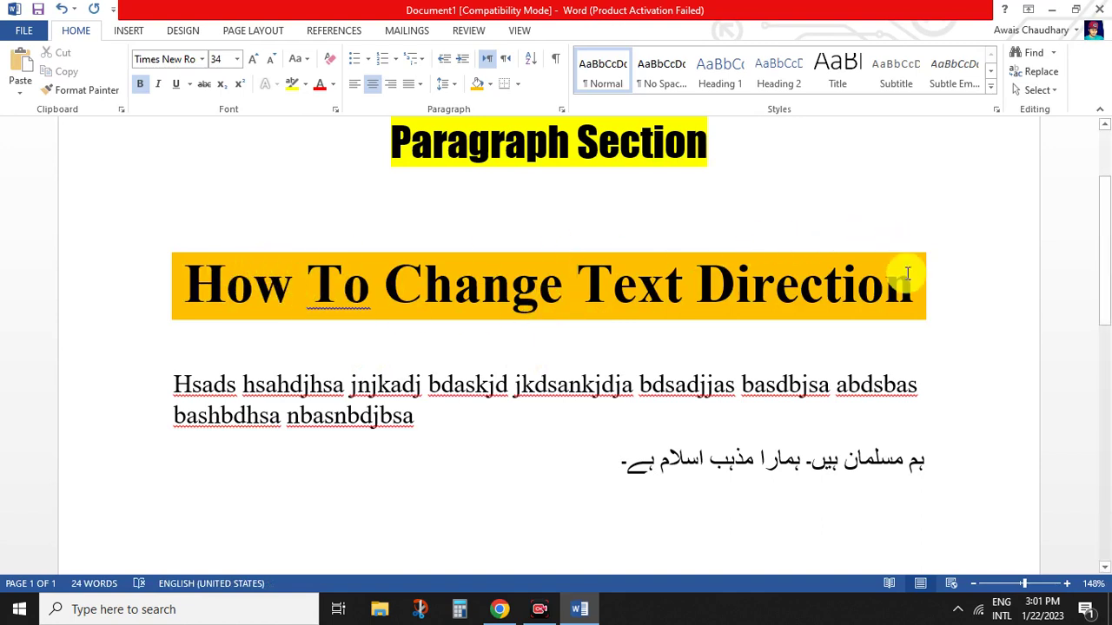
triple_click(721, 315)
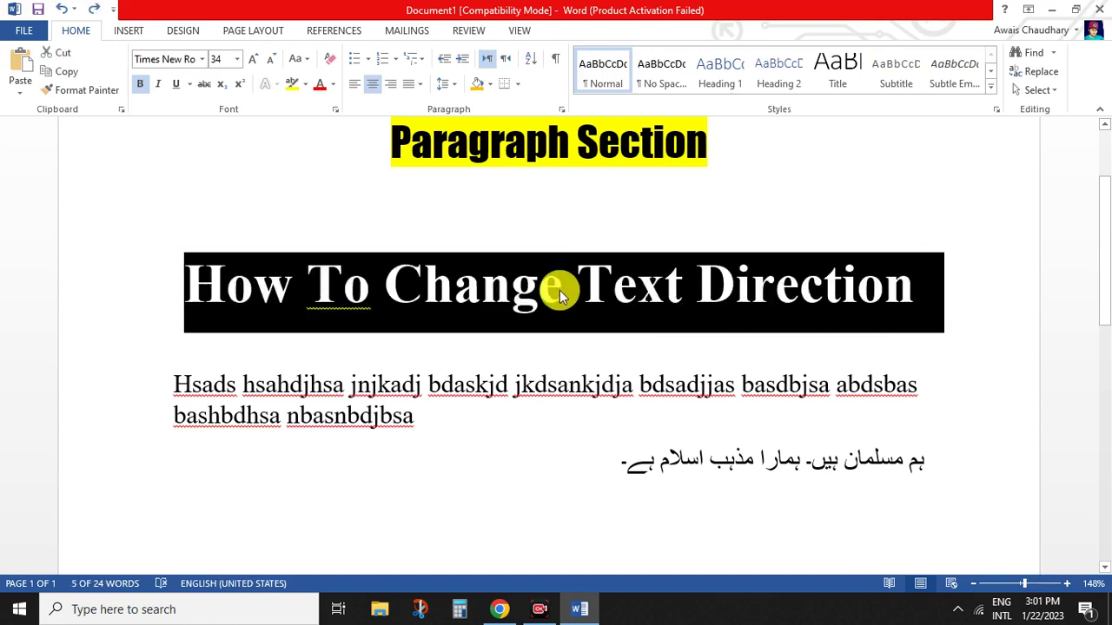
left_click(559, 290)
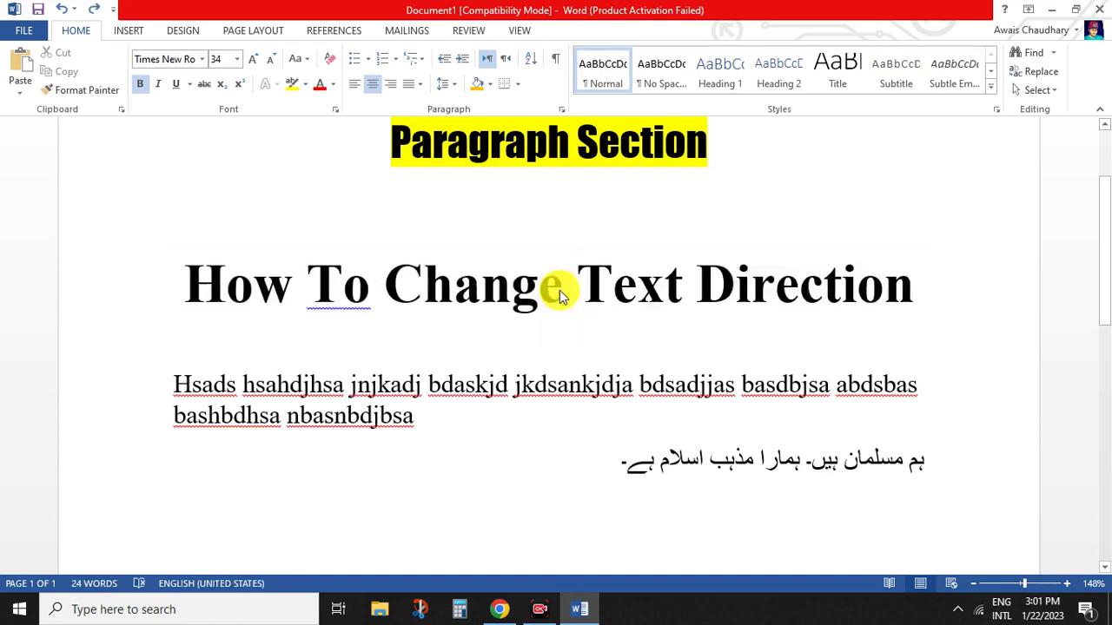
left_click(560, 382)
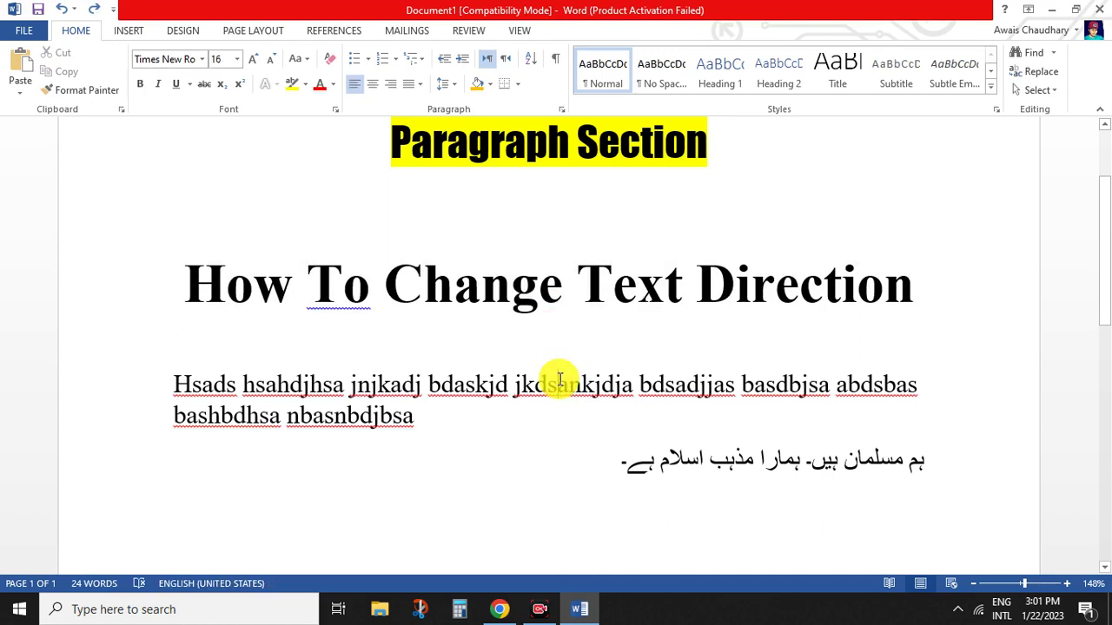
Shade the English paragraph blue, then return to the Education Updates YouTube channel
left_click(490, 83)
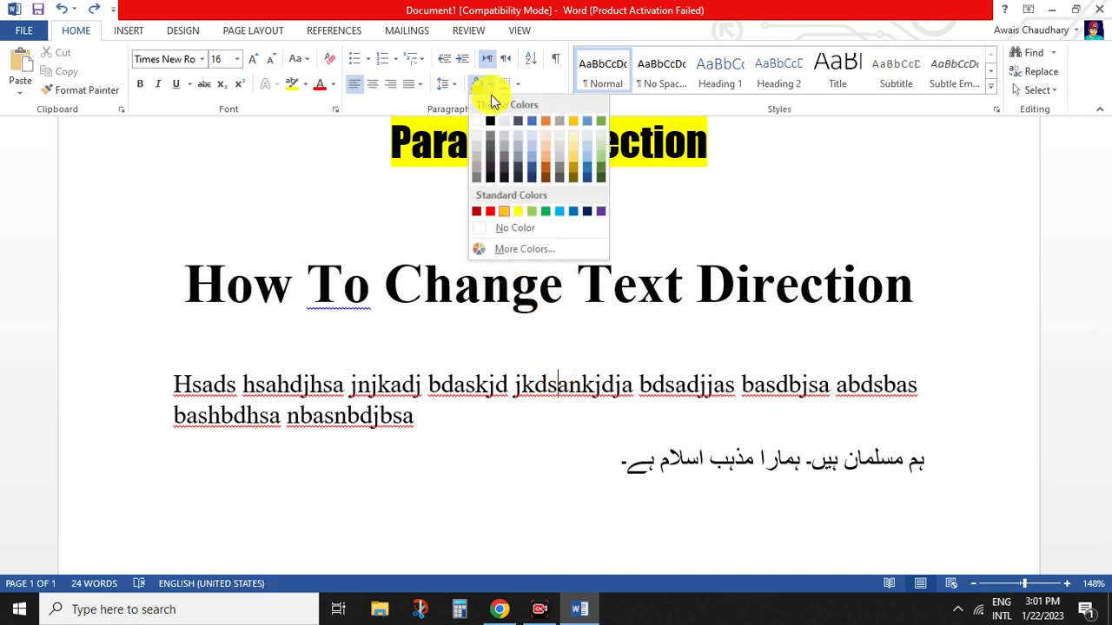
left_click(573, 211)
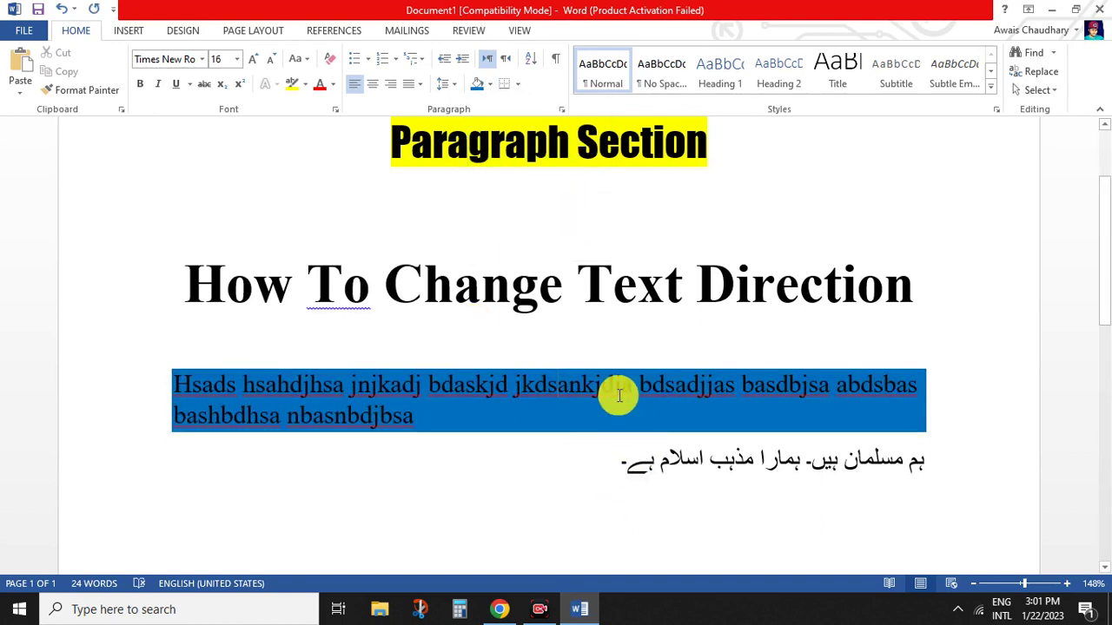
scroll(620, 396, "up", 2)
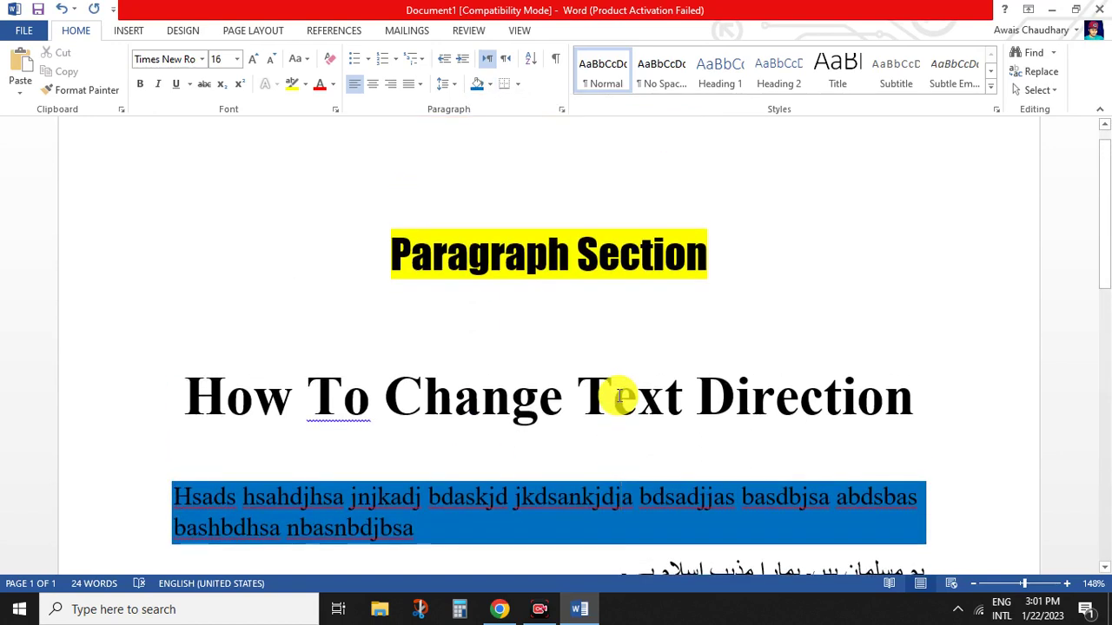
scroll(619, 395, "down", 1)
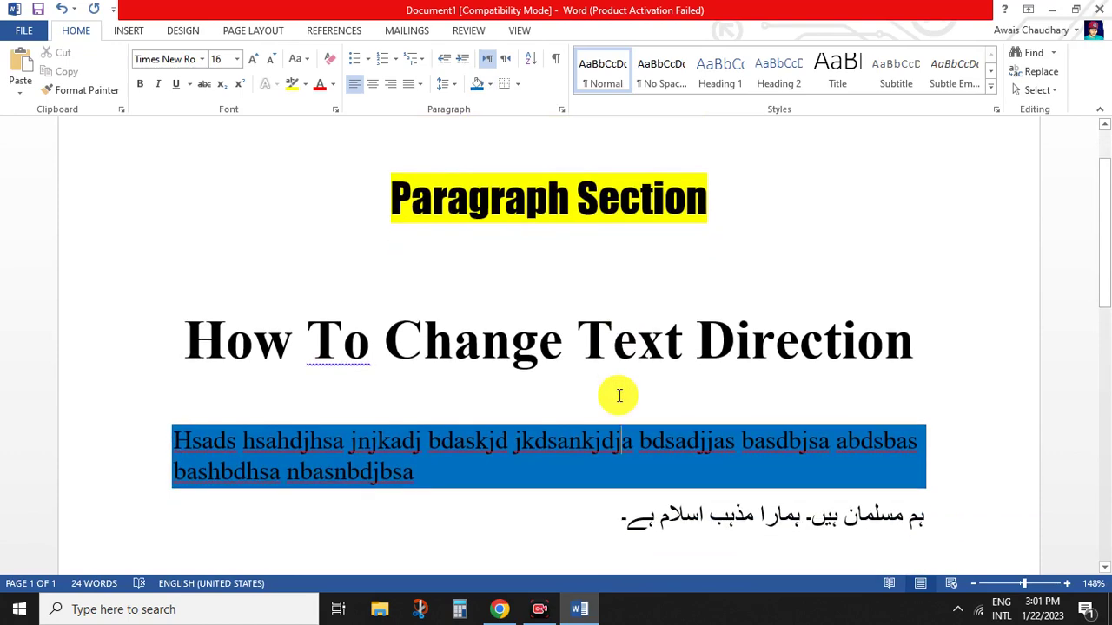
left_click(499, 608)
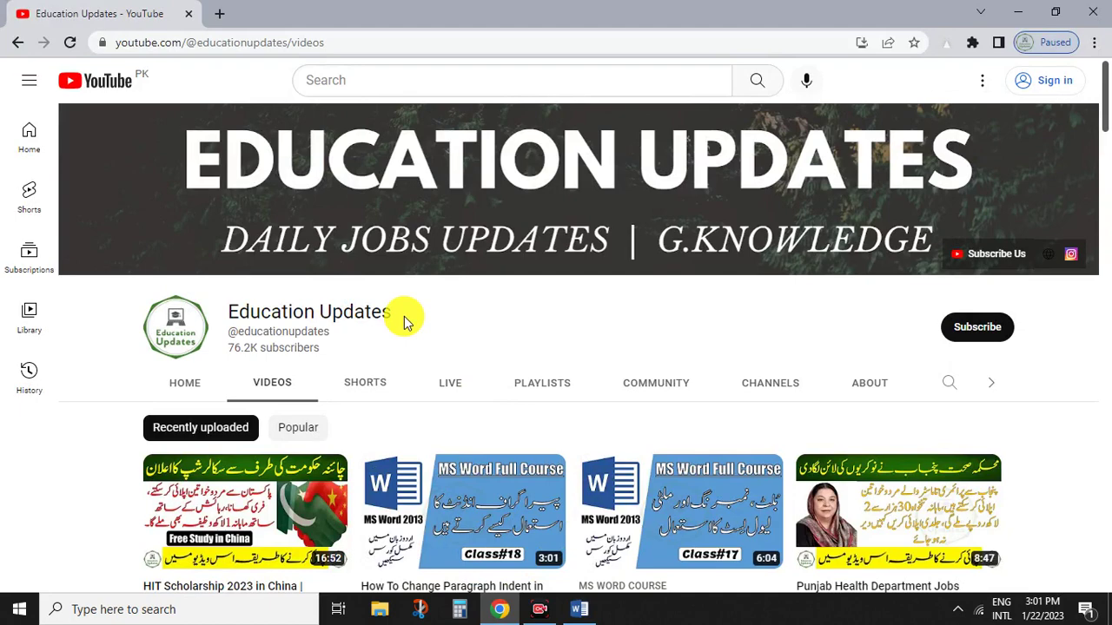
scroll(404, 316, "down", 1)
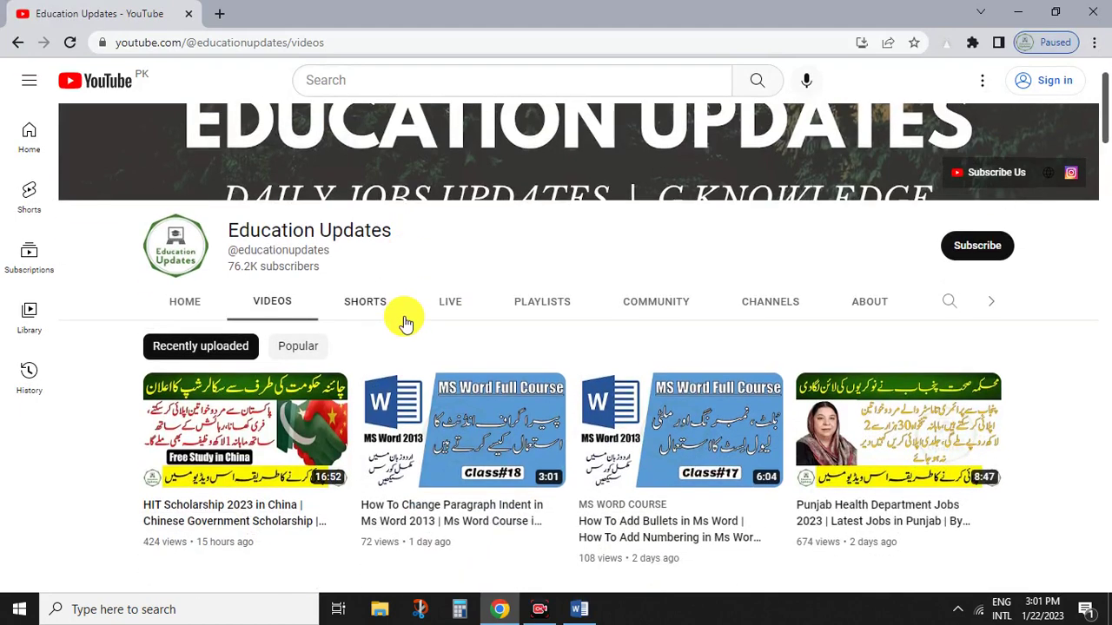
scroll(404, 323, "down", 3)
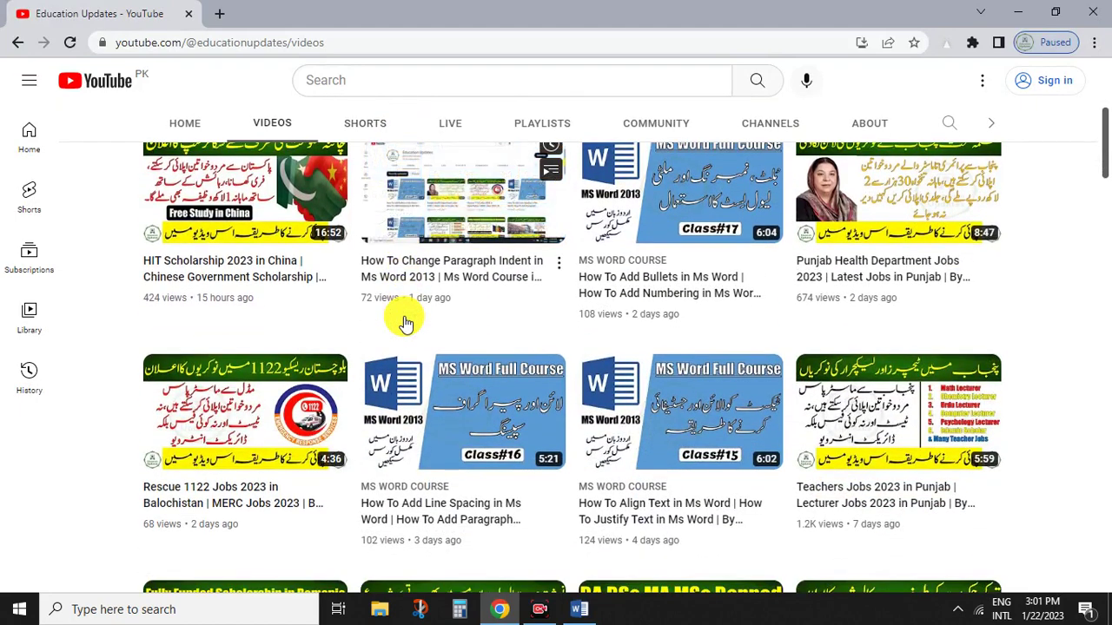
scroll(404, 324, "down", 1)
scroll(404, 323, "down", 1)
scroll(404, 323, "down", 1)
scroll(404, 323, "down", 1)
scroll(404, 323, "down", 1)
scroll(404, 323, "up", 2)
scroll(404, 323, "up", 3)
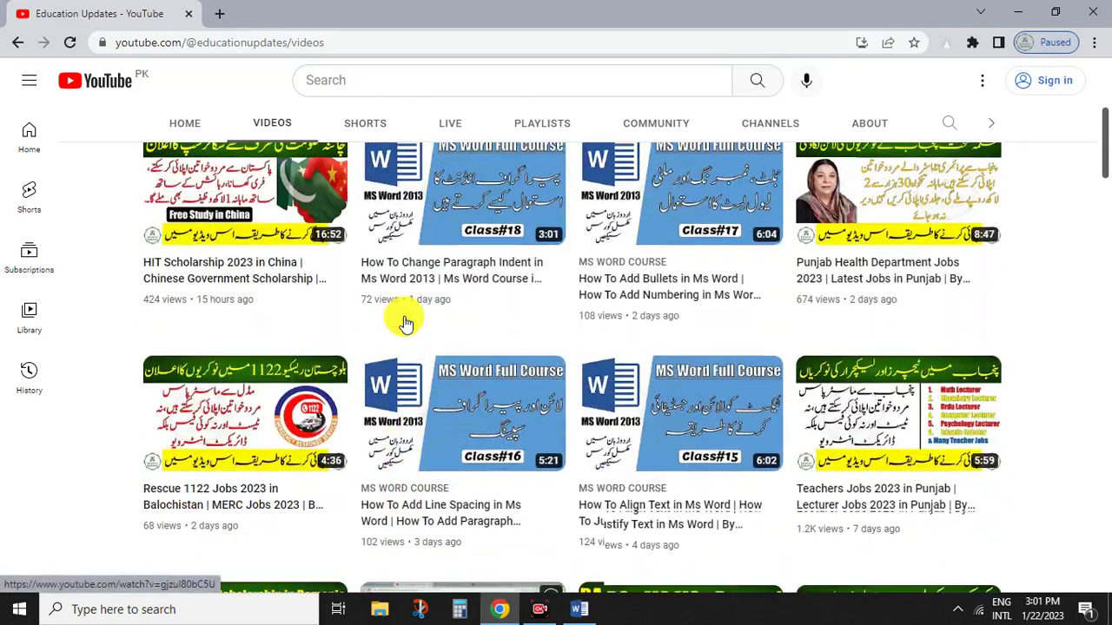
scroll(404, 323, "up", 4)
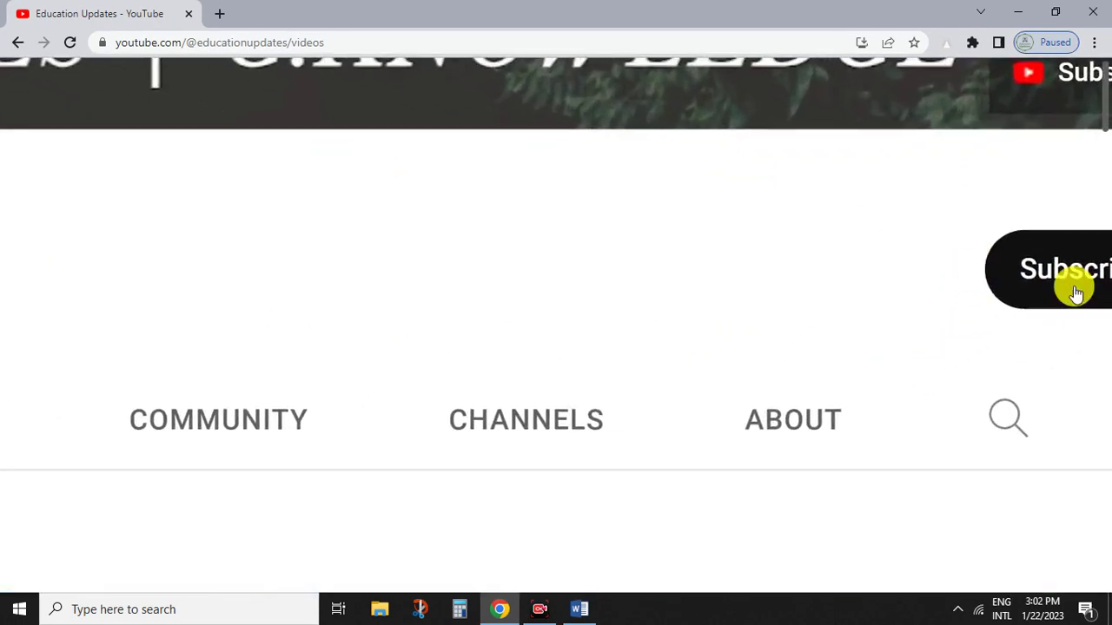
scroll(438, 423, "down", 3)
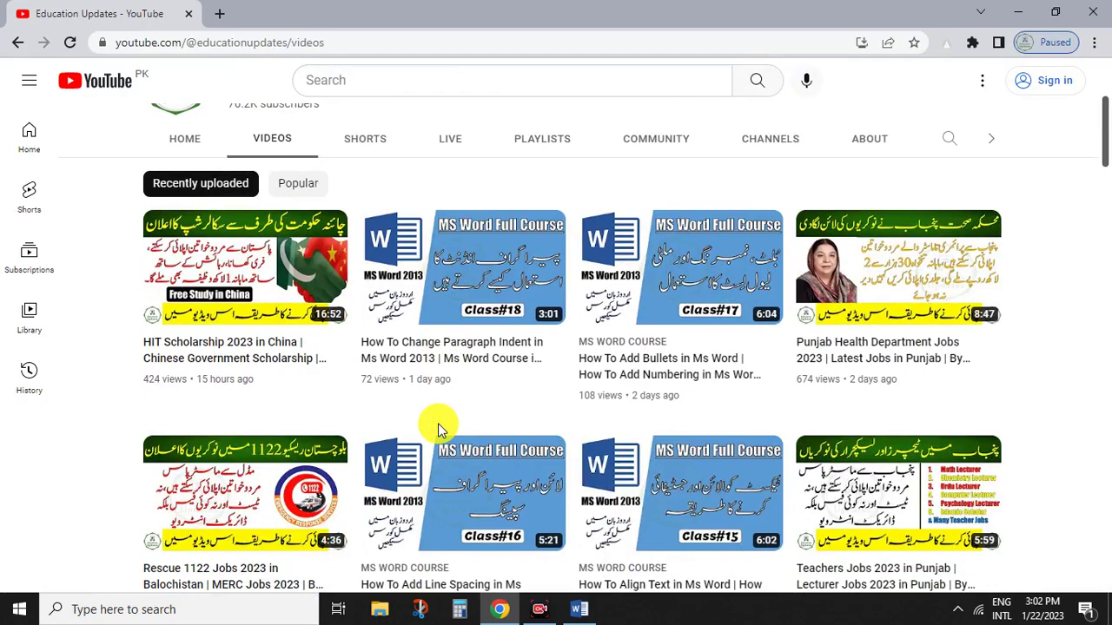
scroll(438, 423, "down", 1)
scroll(438, 423, "down", 3)
scroll(438, 423, "down", 2)
scroll(438, 423, "down", 2)
scroll(438, 423, "down", 2)
scroll(438, 423, "down", 3)
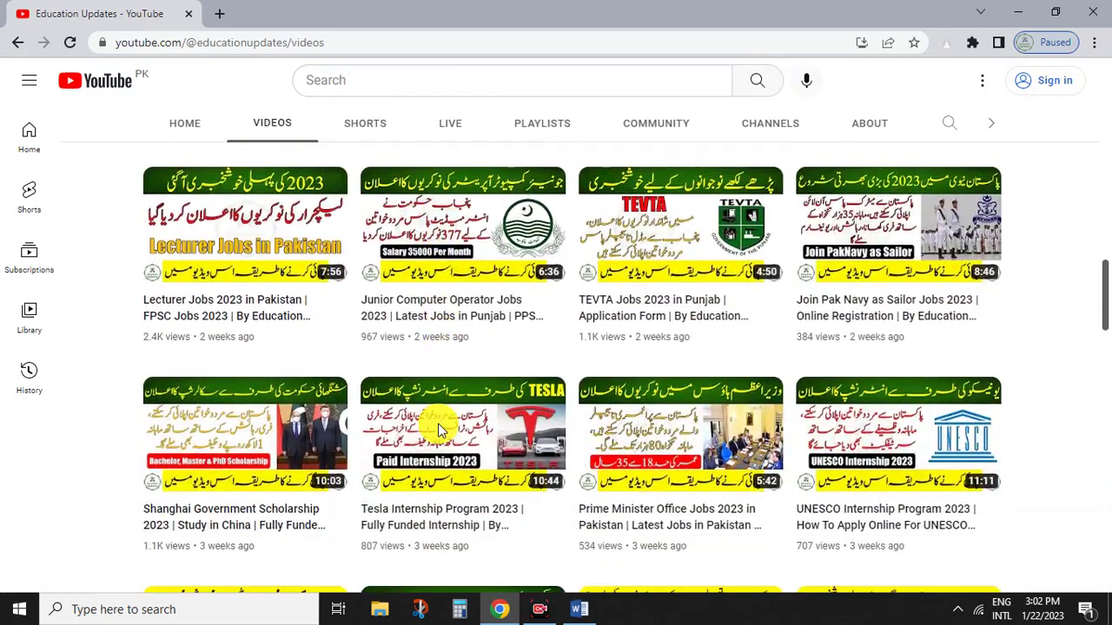
scroll(437, 423, "up", 2)
scroll(437, 423, "up", 3)
scroll(438, 431, "up", 3)
scroll(438, 432, "up", 5)
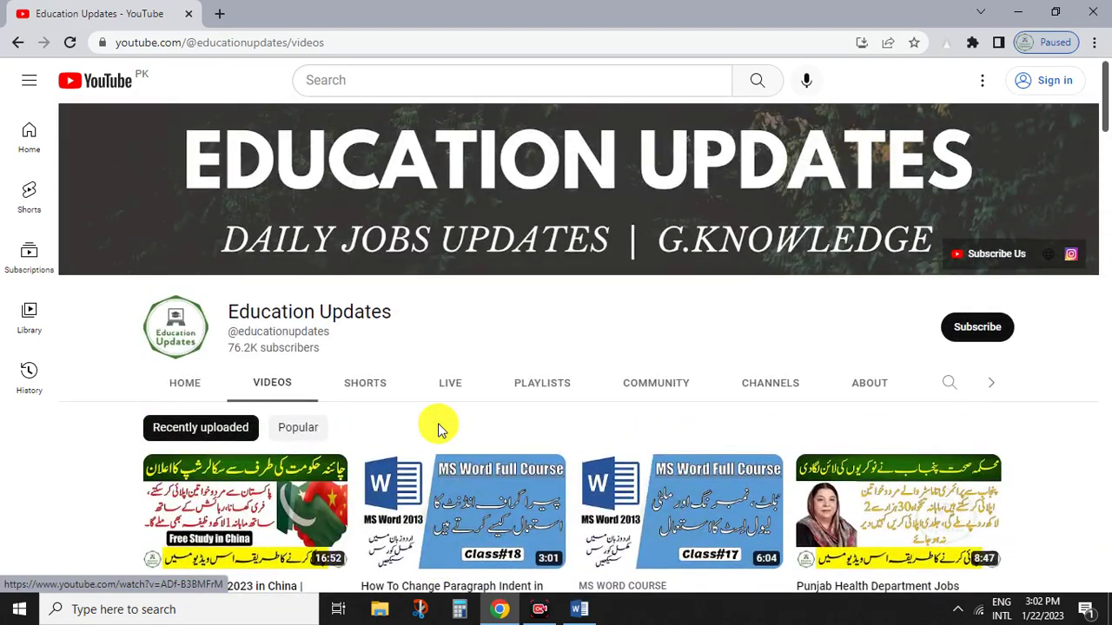